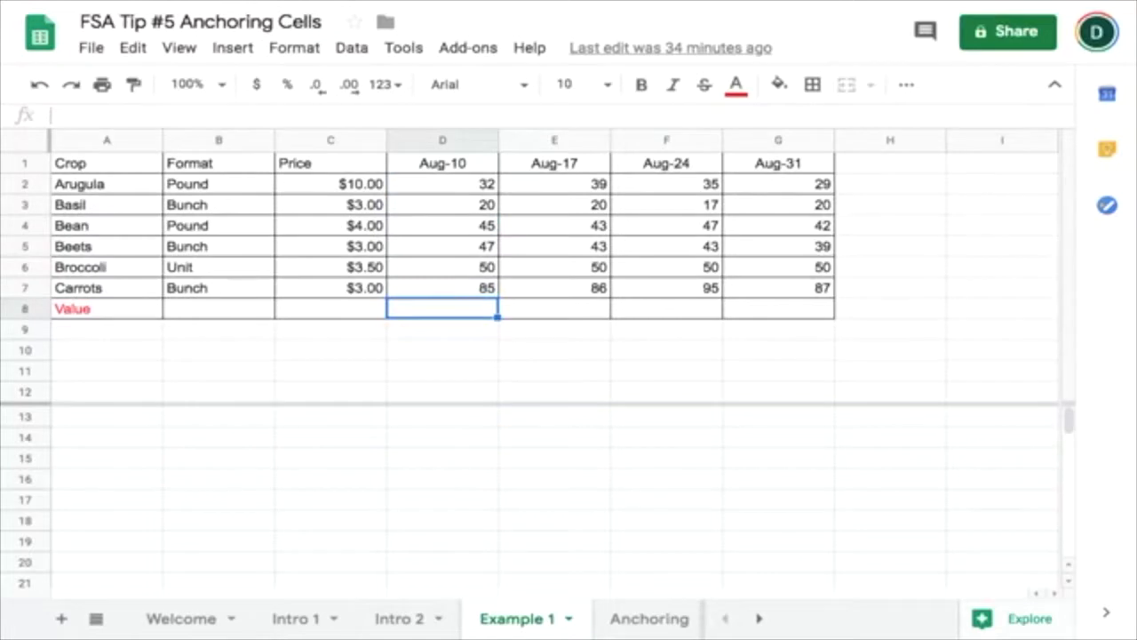
Start a SUMPRODUCT formula in the Aug-10 Value cell D8 with the price range C2:C7 as the first array.
{"action": "type", "text": "=sumproduct("}
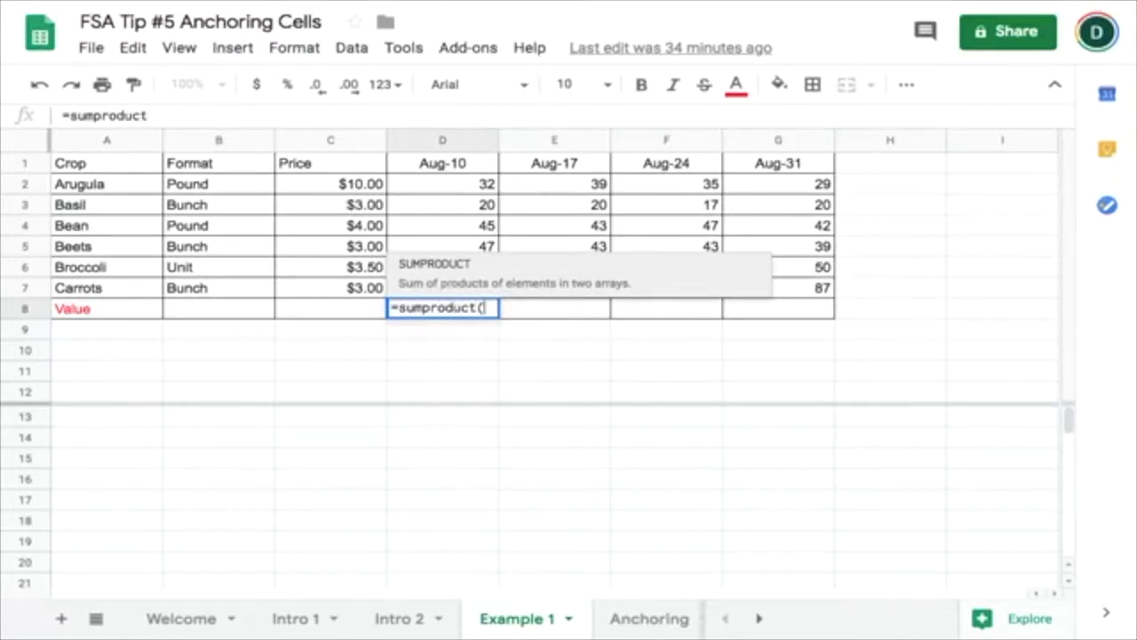
{"action": "left_click", "coordinate": [360, 289]}
{"action": "key", "text": "shift+Up"}
{"action": "key", "text": "shift+Up"}
{"action": "key", "text": "shift+Up"}
{"action": "key", "text": "shift+Up"}
{"action": "key", "text": "shift+Up"}
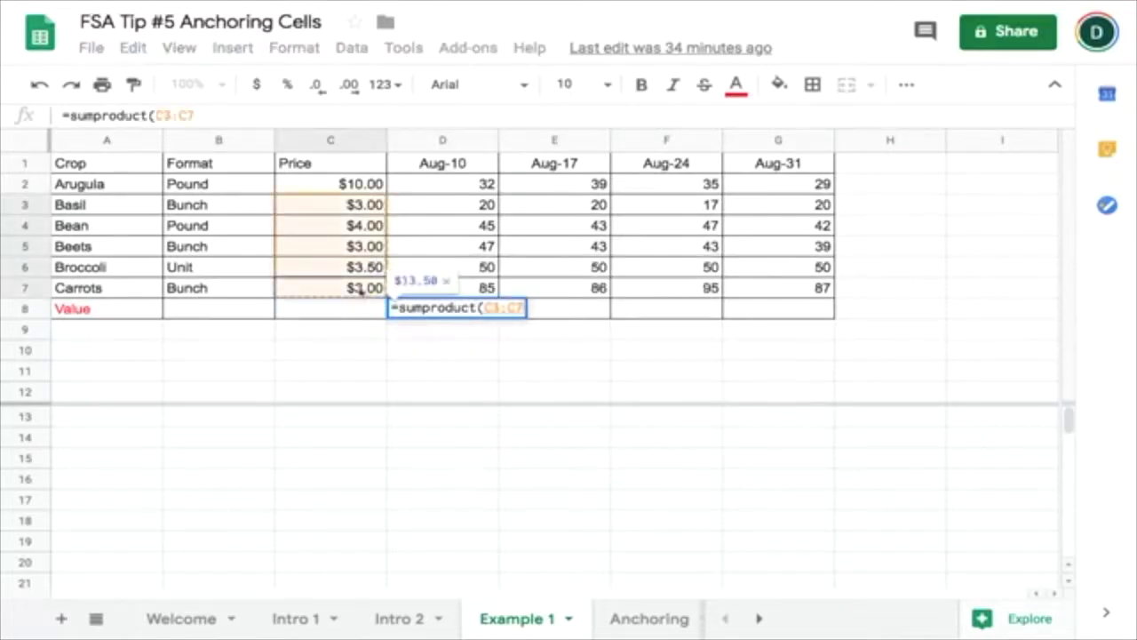
{"action": "type", "text": ";"}
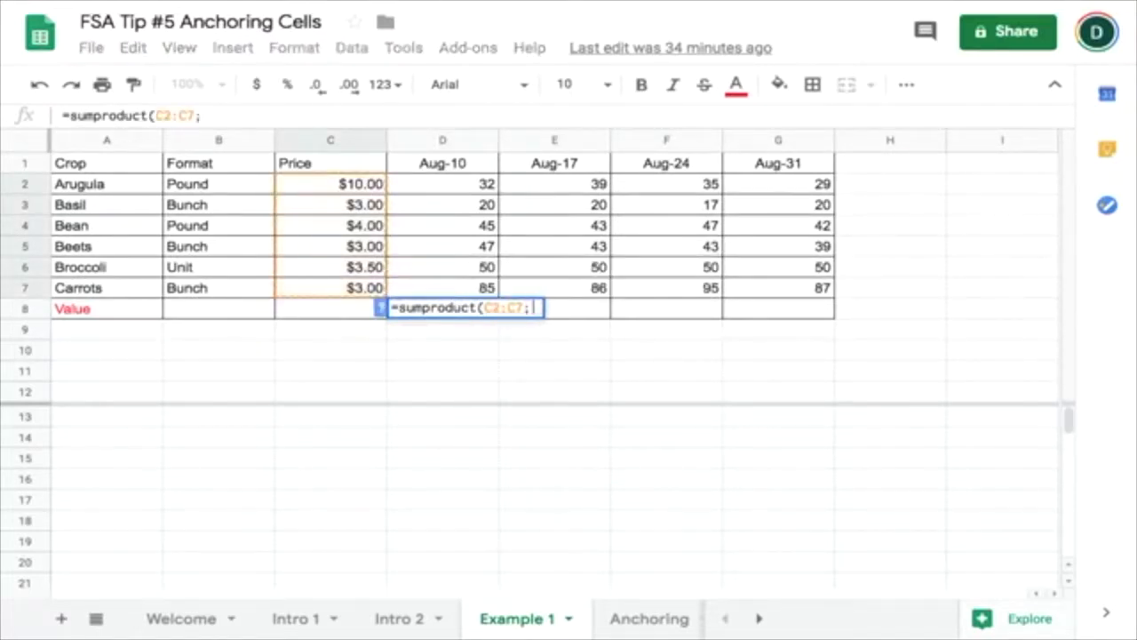
Add the Aug-10 quantities D2:D7 as the second array and enter the formula in D8.
{"action": "left_click", "coordinate": [452, 182]}
{"action": "key", "text": "shift+Down"}
{"action": "key", "text": "shift+Down"}
{"action": "key", "text": "shift+Down"}
{"action": "key", "text": "shift+Down"}
{"action": "key", "text": "shift+Down"}
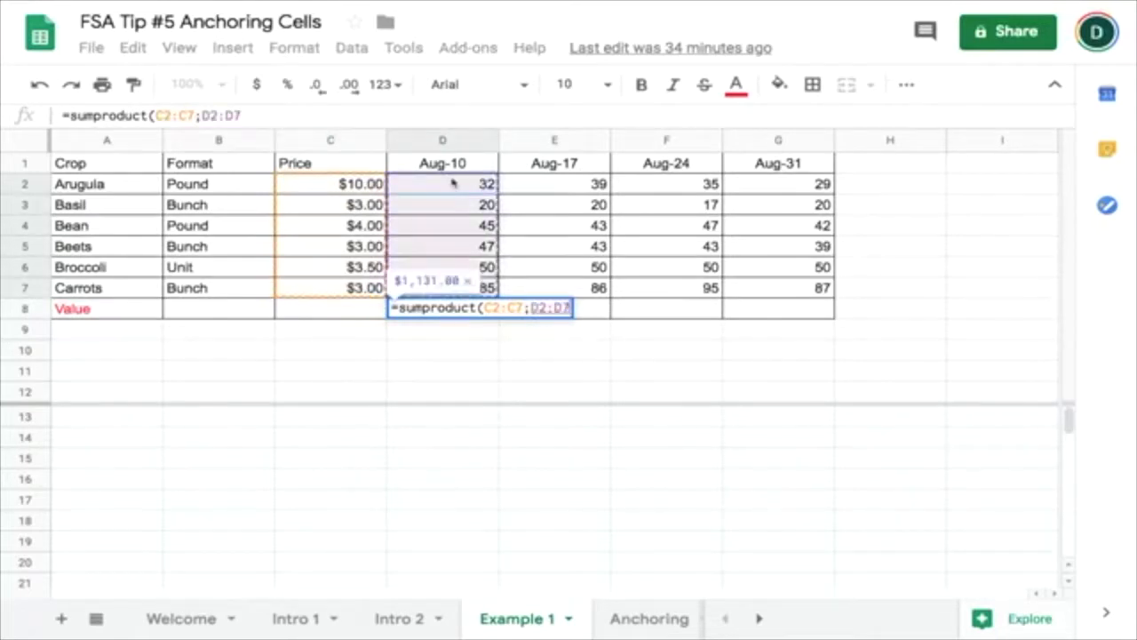
{"action": "type", "text": ")"}
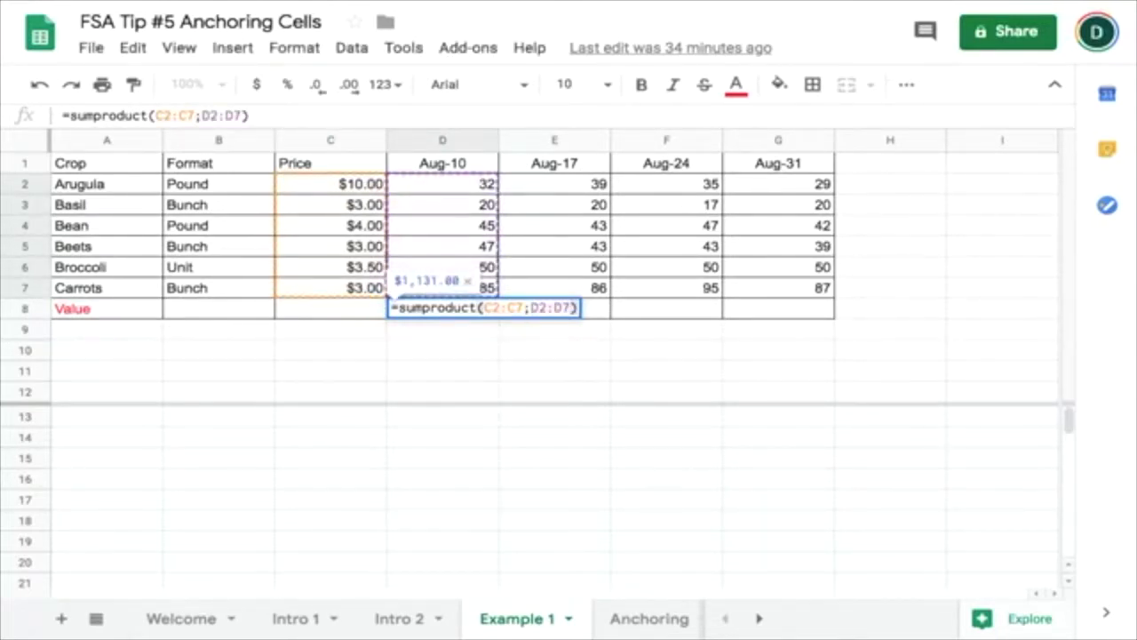
{"action": "key", "text": "Return"}
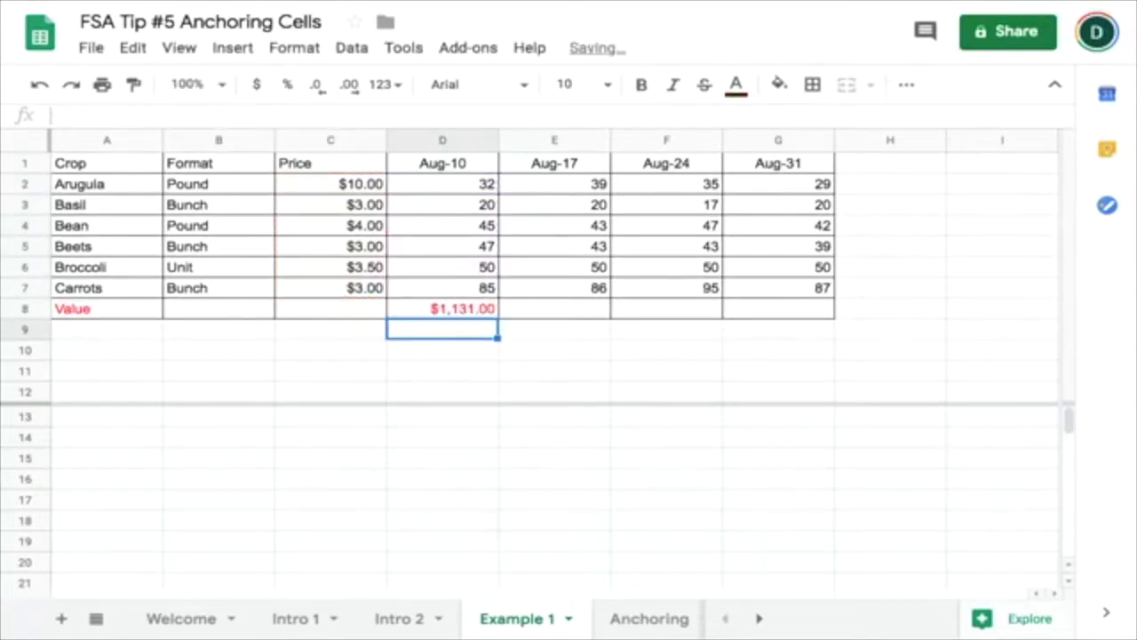
Fill the unanchored D8 formula across the Value row to G8 and check the ranges referenced by the copies.
{"action": "left_click", "coordinate": [486, 311]}
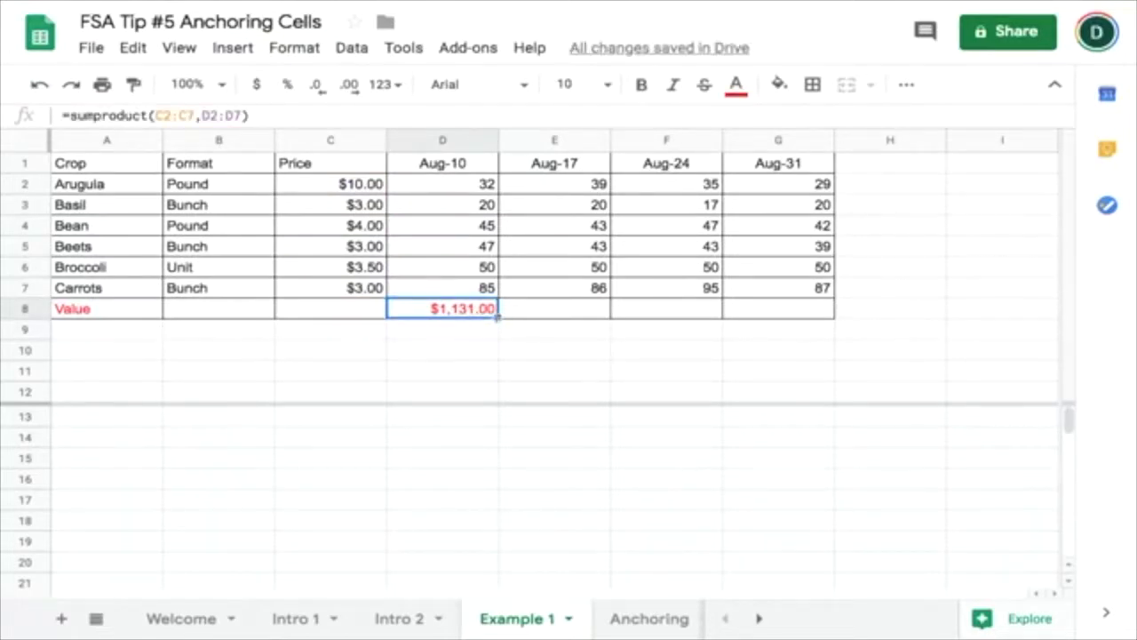
{"action": "left_click_drag", "start_coordinate": [497, 317], "coordinate": [833, 317]}
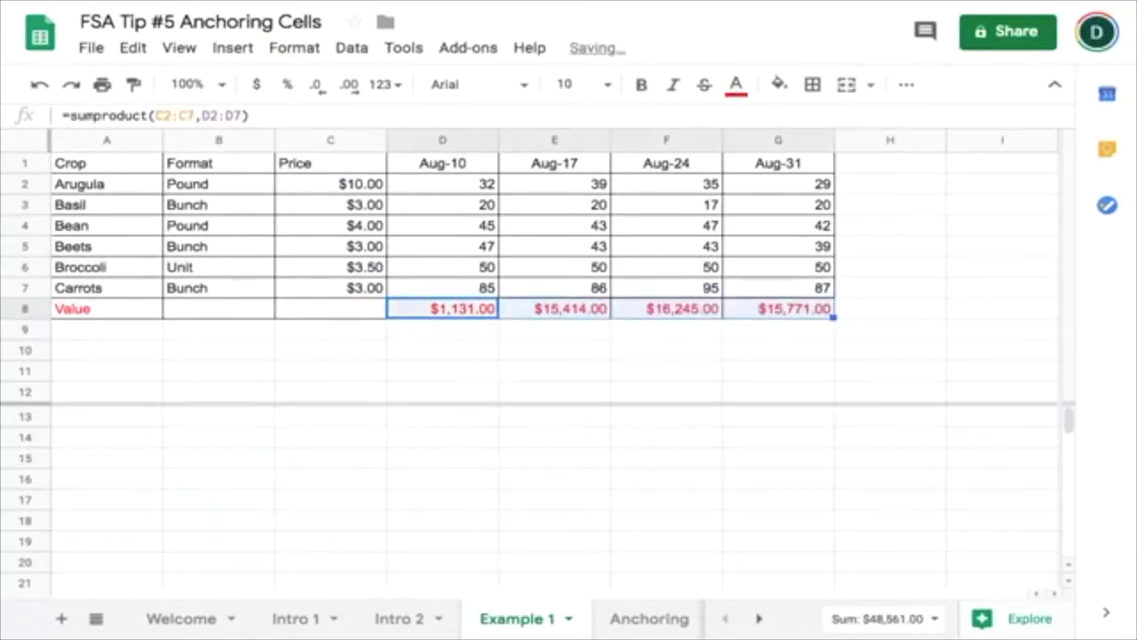
{"action": "left_click", "coordinate": [474, 317]}
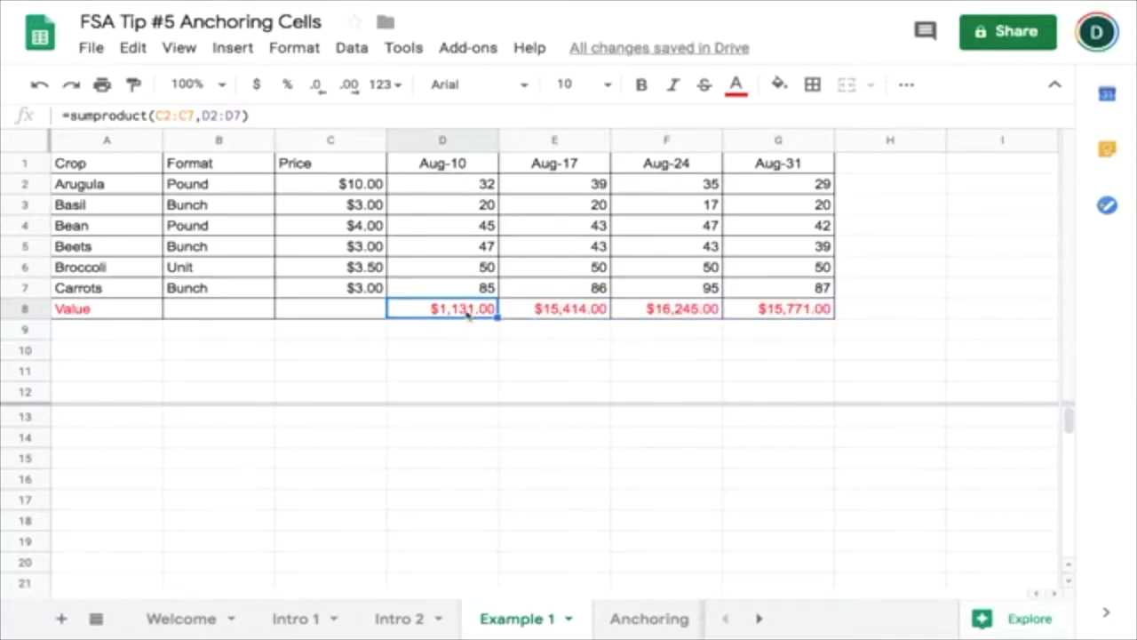
{"action": "left_click", "coordinate": [544, 320]}
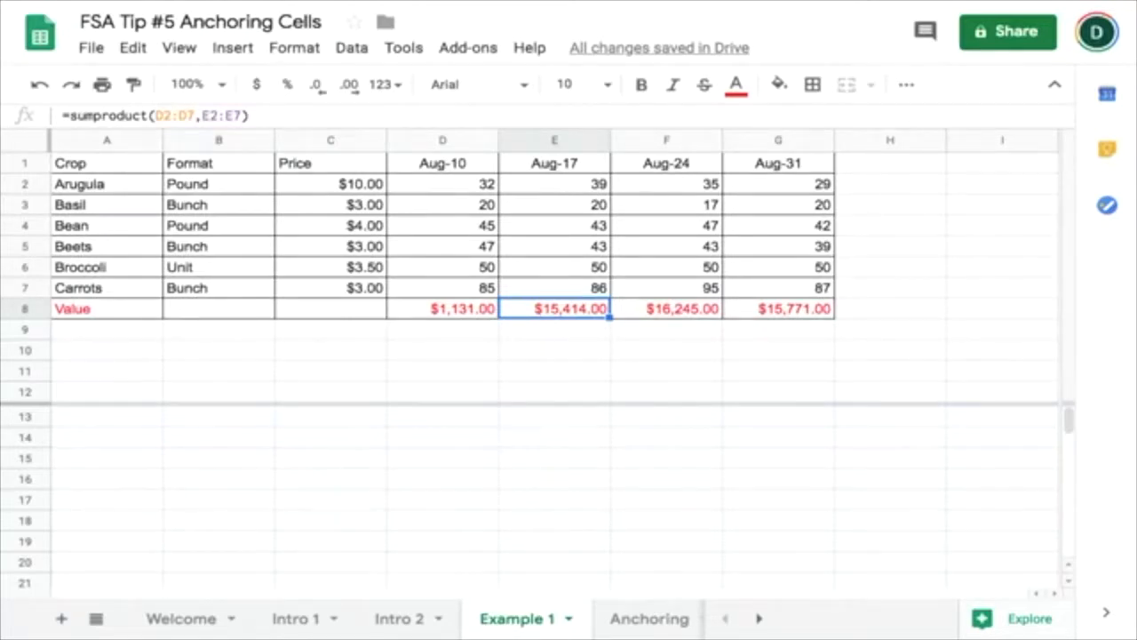
{"action": "key", "text": "Return"}
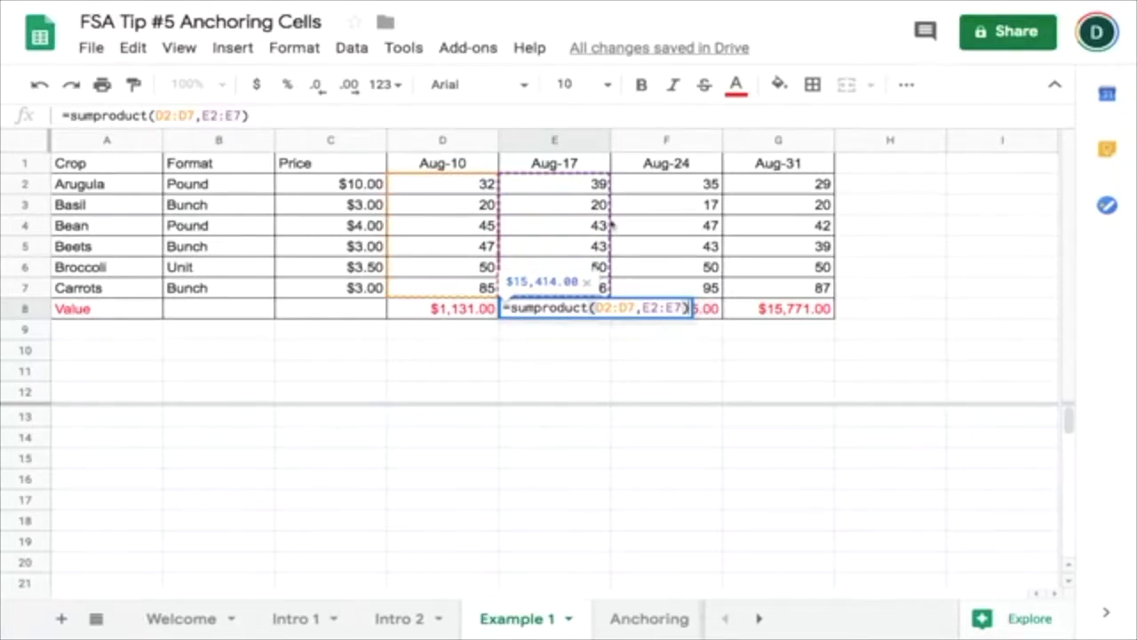
{"action": "key", "text": "Tab"}
{"action": "key", "text": "Return"}
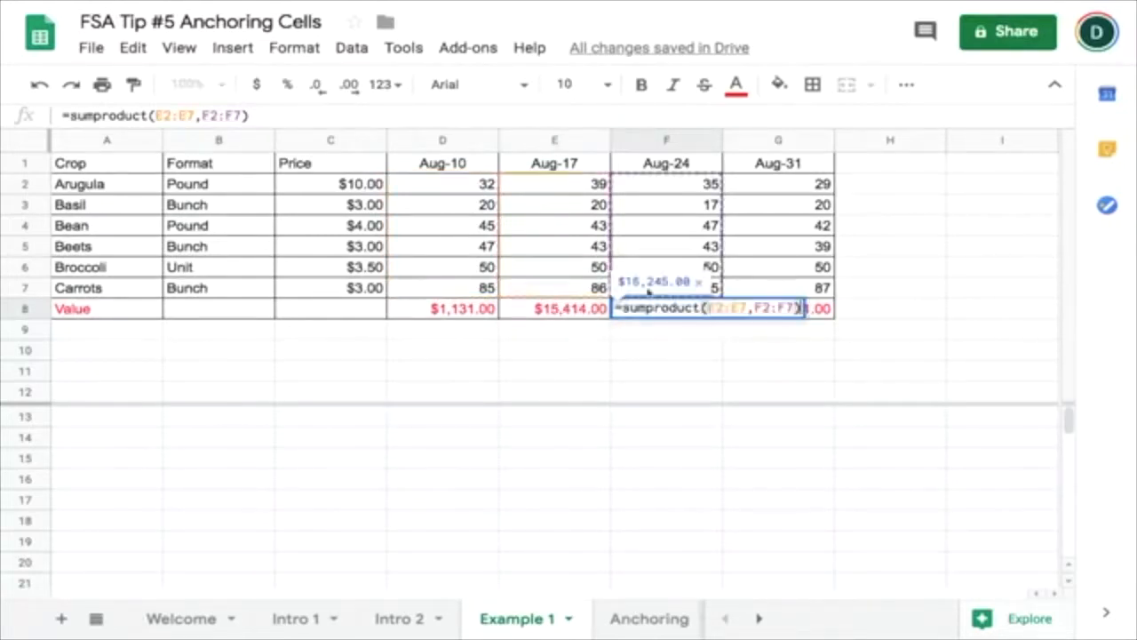
Anchor the price range in the D8 formula as $C$2:$C$7 and fill the formula across the Value row to G8.
{"action": "left_click", "coordinate": [452, 318]}
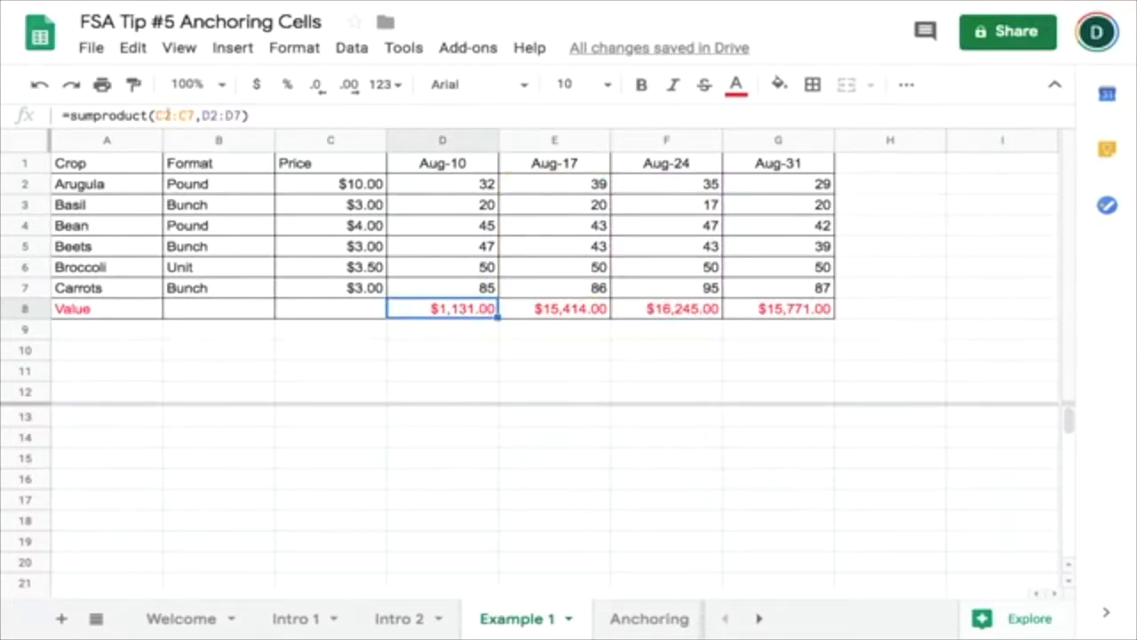
{"action": "left_click", "coordinate": [167, 115]}
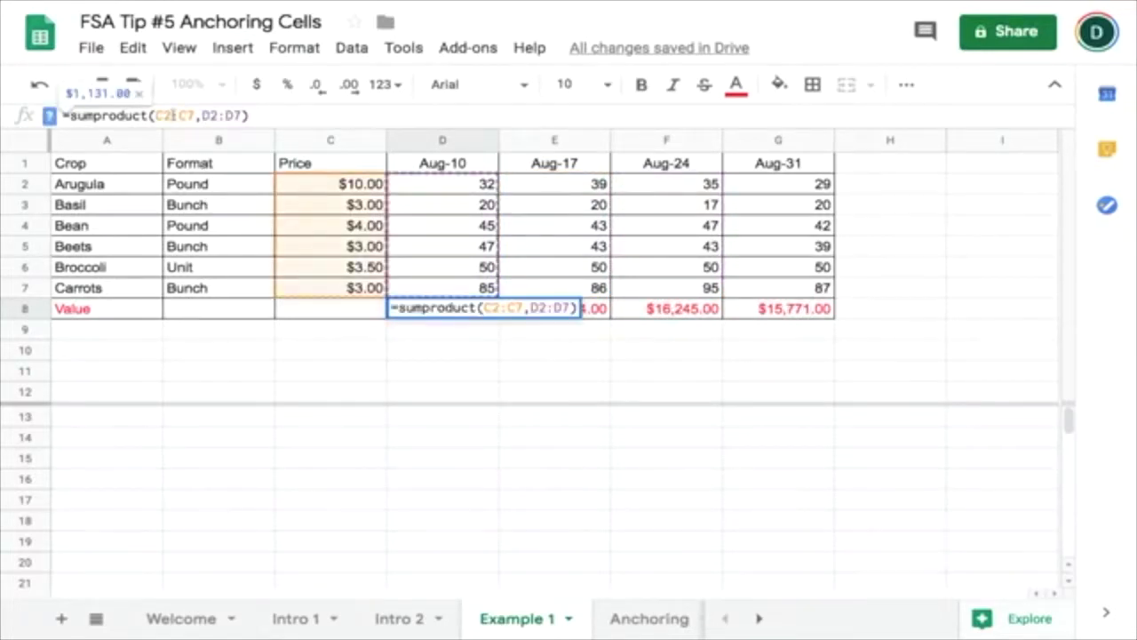
{"action": "key", "text": "F4"}
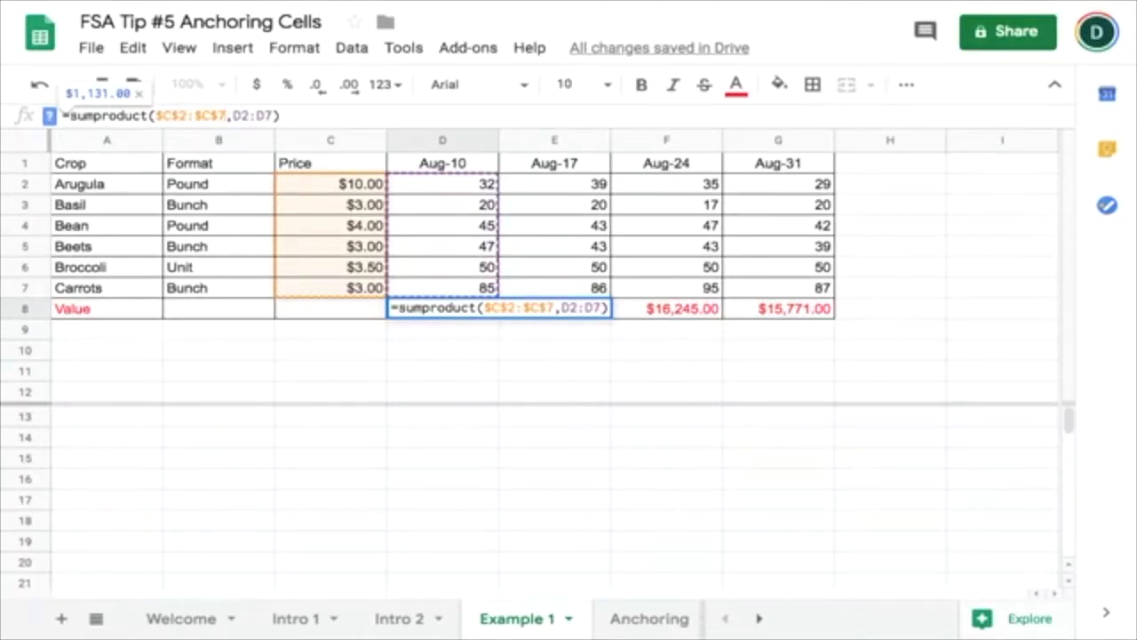
{"action": "key", "text": "Return"}
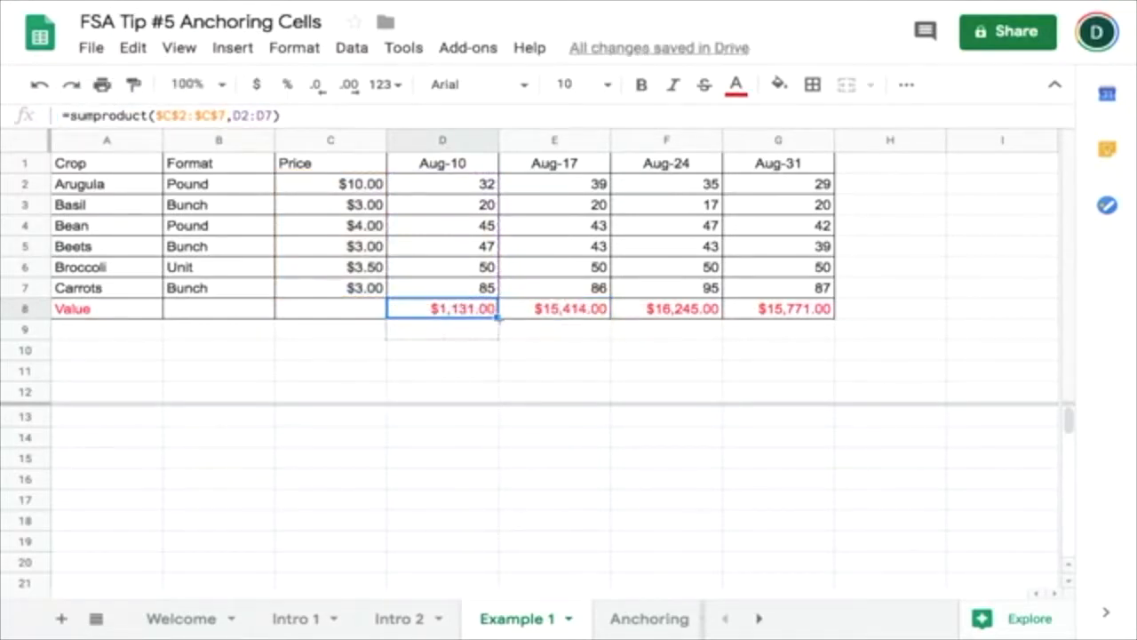
{"action": "left_click_drag", "start_coordinate": [497, 318], "coordinate": [759, 322]}
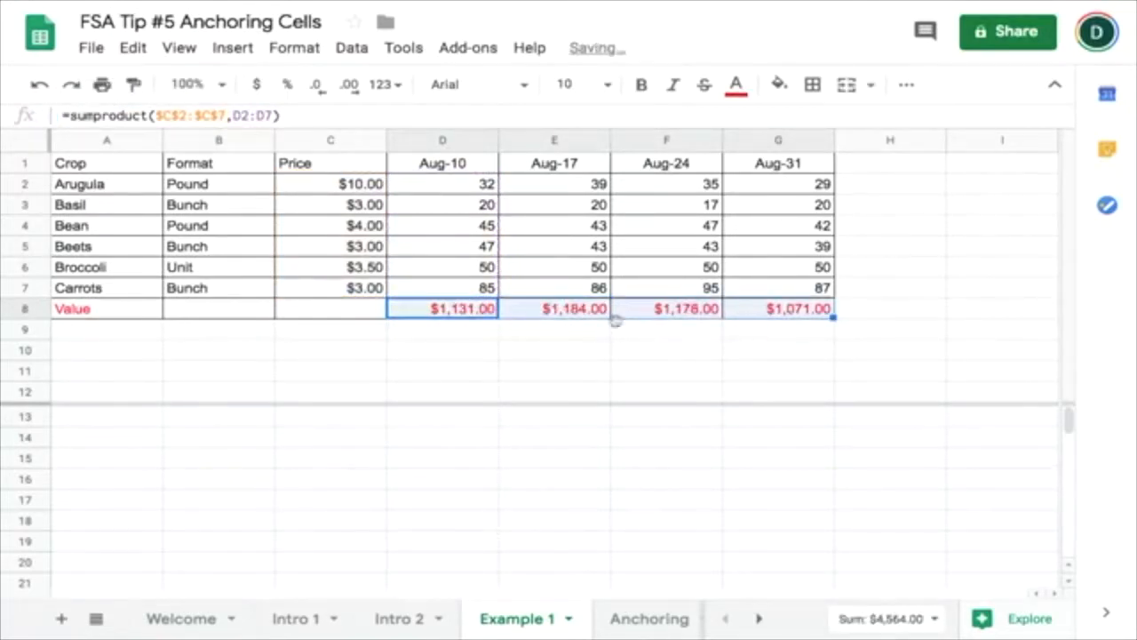
Inspect the ranges referenced by the filled formulas in E8, F8 and G8.
{"action": "left_click", "coordinate": [576, 312]}
{"action": "double_click", "coordinate": [575, 311]}
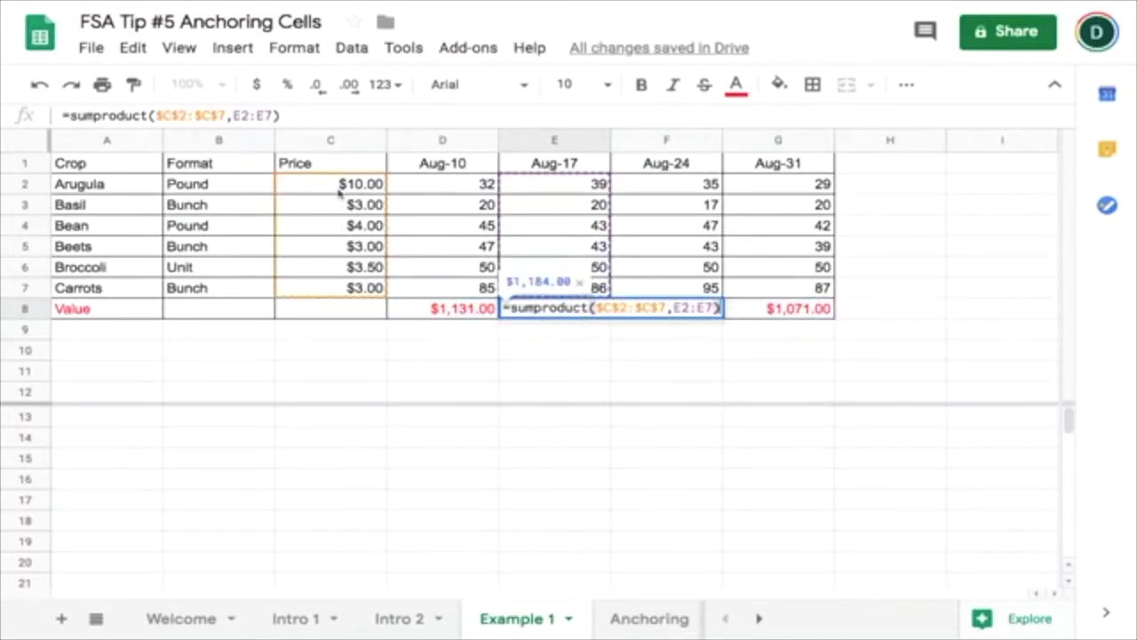
{"action": "left_click", "coordinate": [757, 309]}
{"action": "left_click", "coordinate": [698, 307]}
{"action": "double_click", "coordinate": [697, 306]}
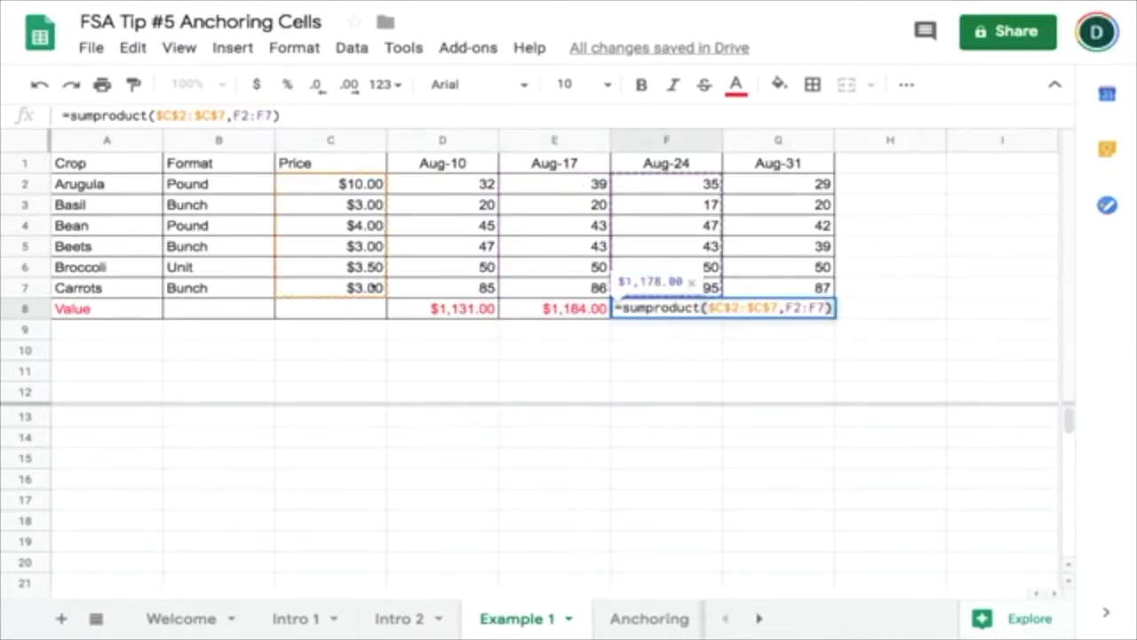
{"action": "left_click", "coordinate": [864, 314]}
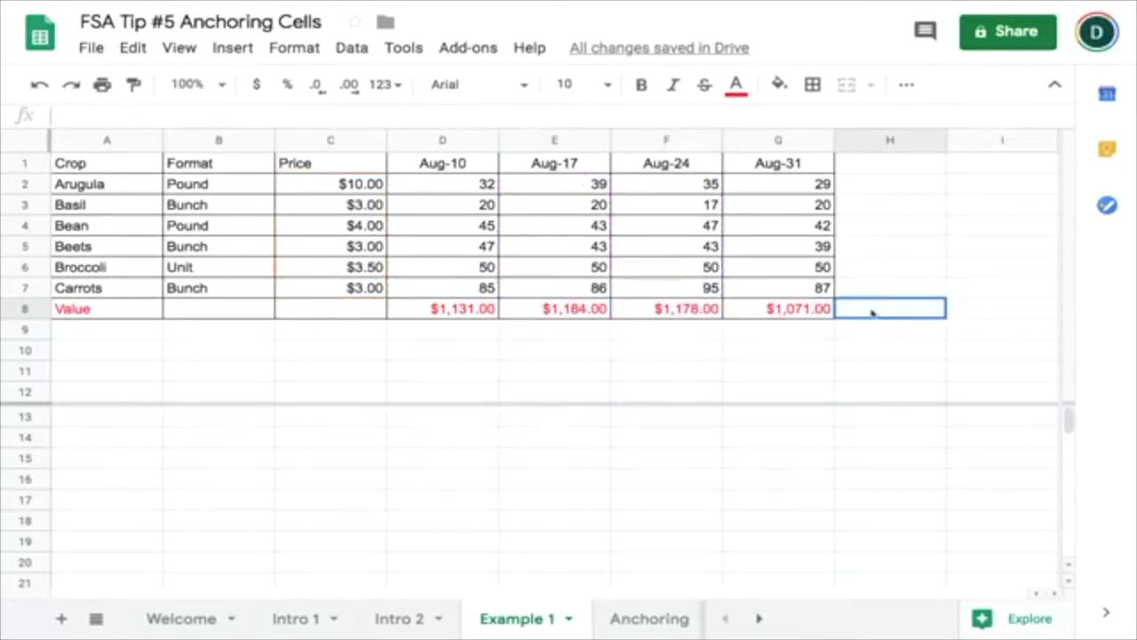
{"action": "left_click", "coordinate": [757, 316]}
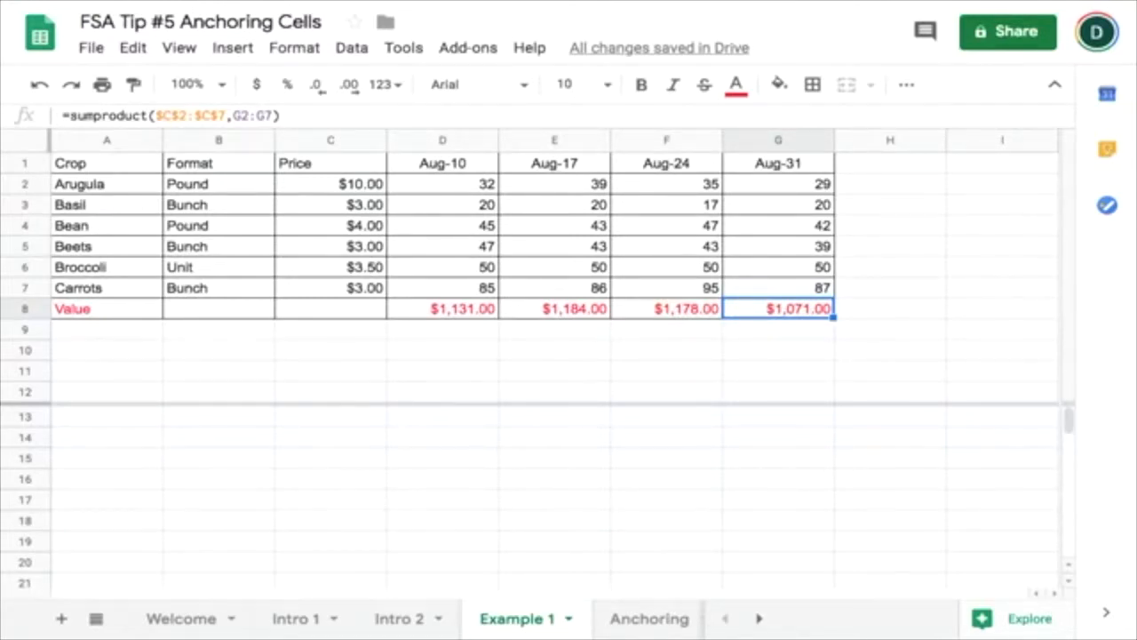
Open the Anchoring sheet and examine the cell, row and column anchoring notations in A4, A6 and A8.
{"action": "left_click", "coordinate": [649, 618]}
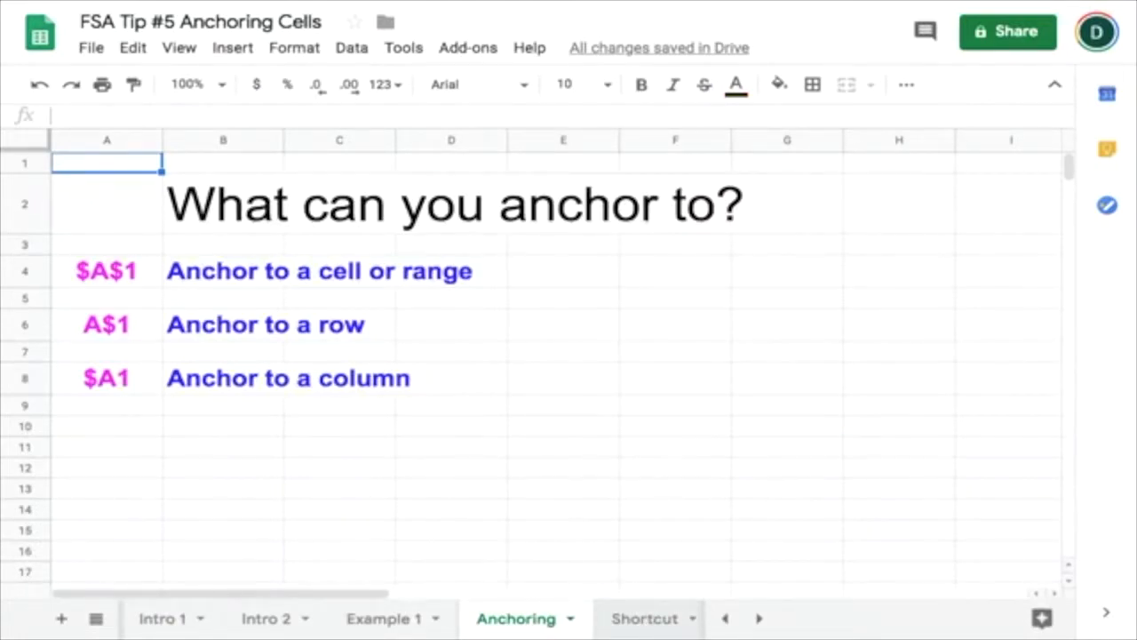
{"action": "left_click", "coordinate": [85, 283]}
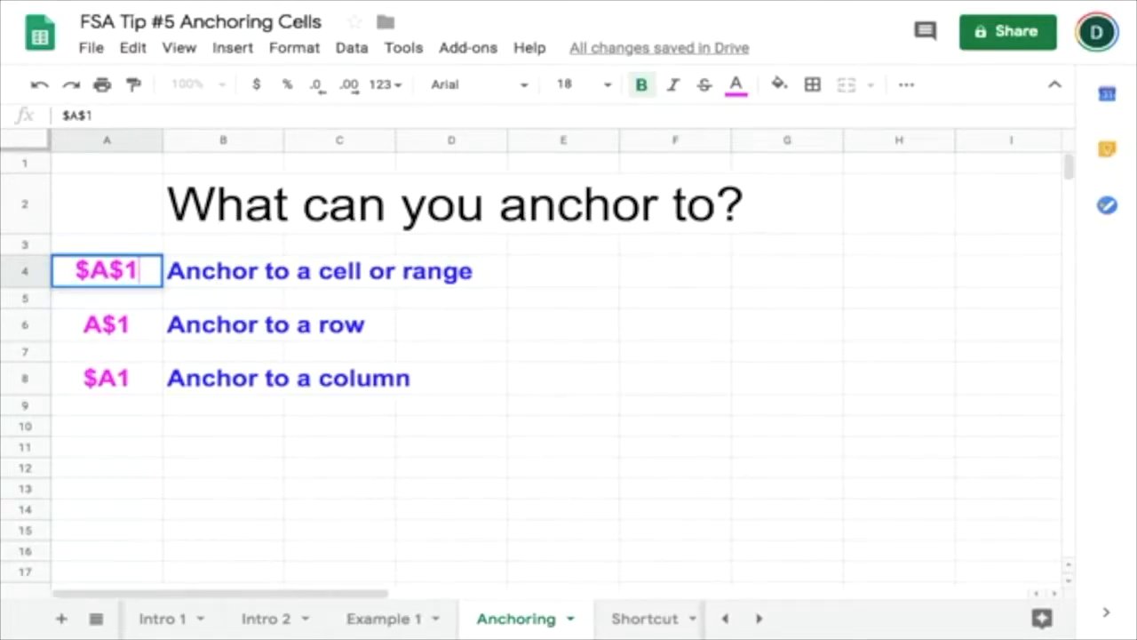
{"action": "left_click", "coordinate": [119, 327]}
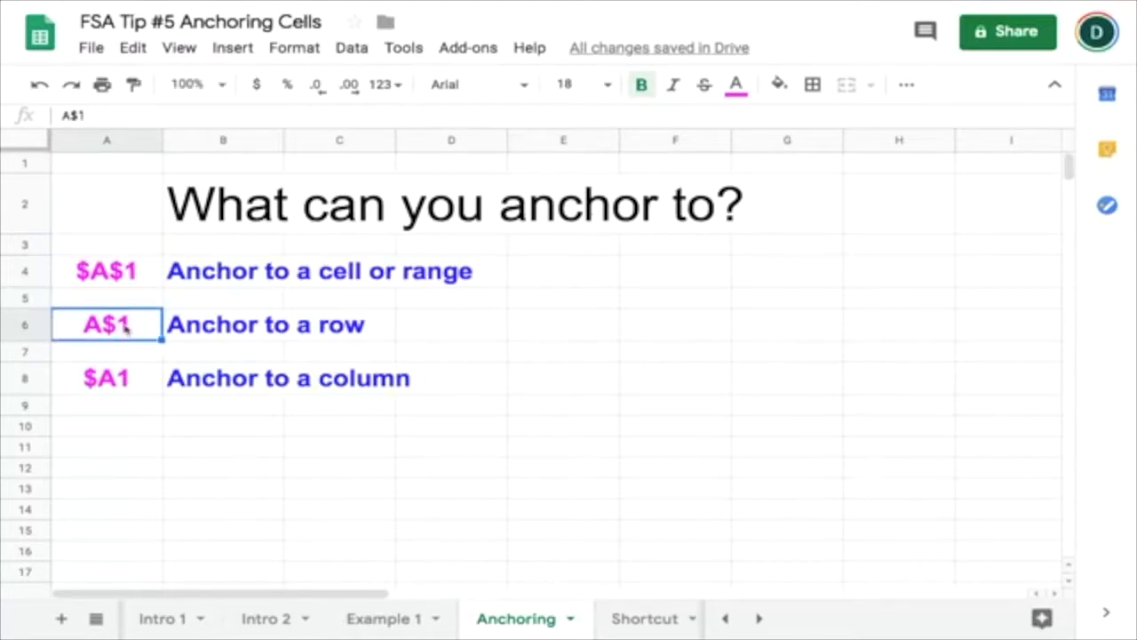
{"action": "left_click", "coordinate": [39, 327]}
{"action": "left_click", "coordinate": [98, 380]}
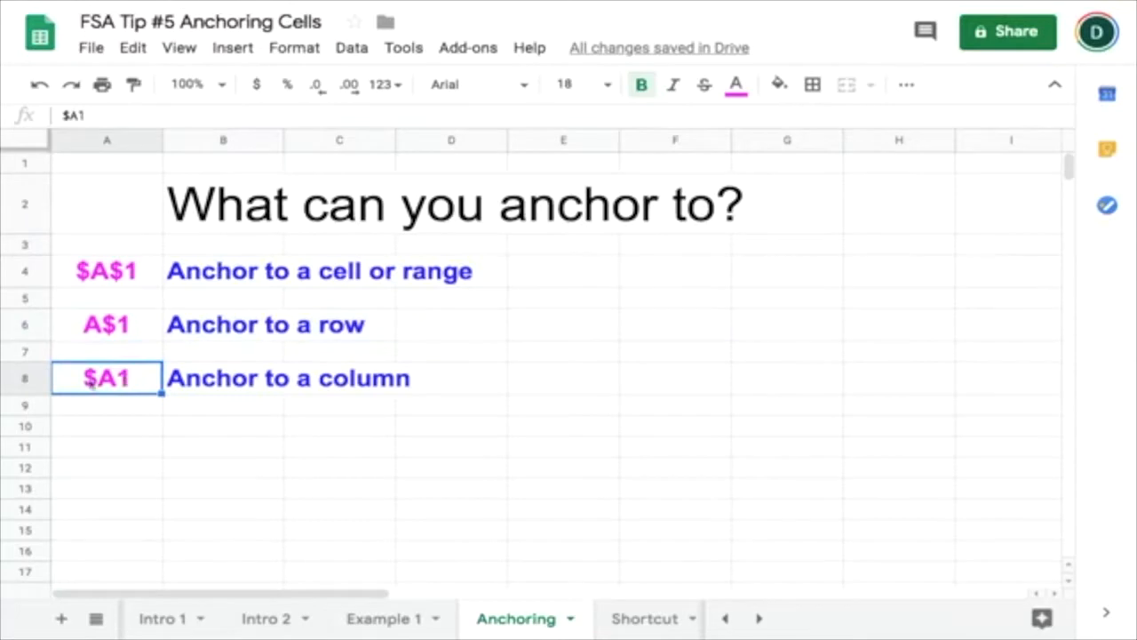
{"action": "double_click", "coordinate": [117, 378]}
{"action": "key", "text": "Return"}
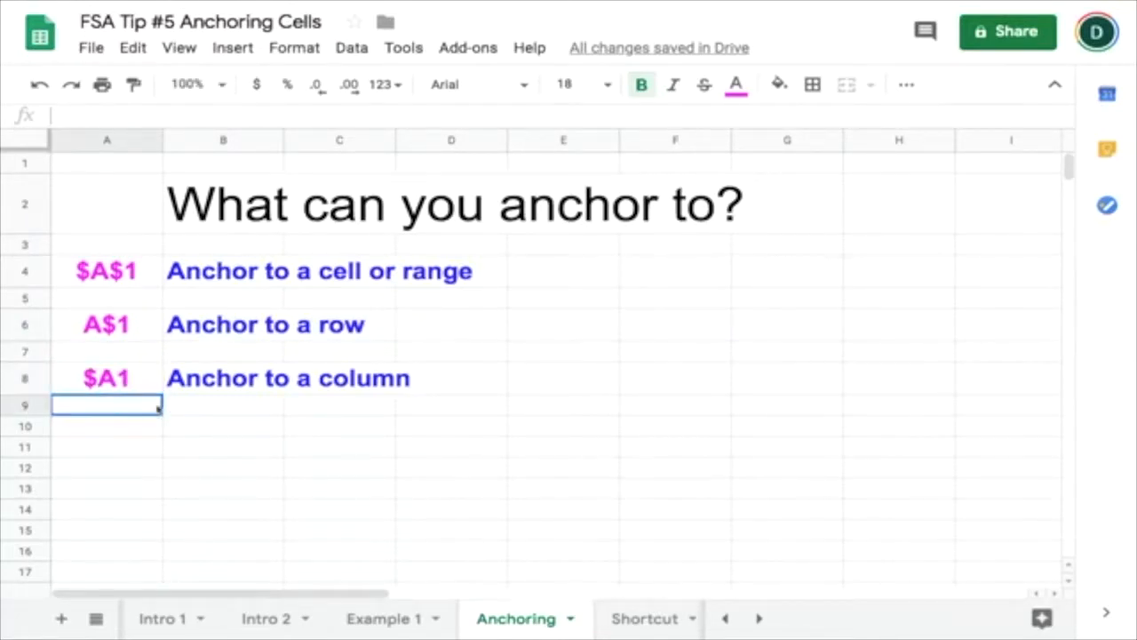
Enter the formula =B1 in cell F3 of the Shortcut sheet and select the title cell it refers to.
{"action": "left_click", "coordinate": [608, 608]}
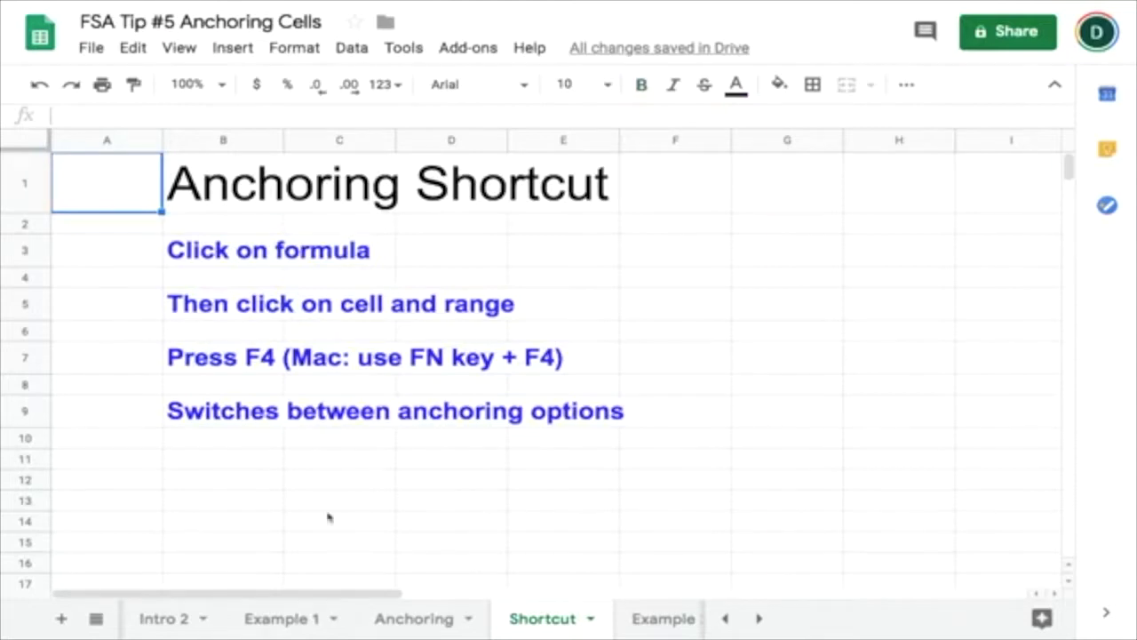
{"action": "left_click", "coordinate": [667, 251]}
{"action": "type", "text": "="}
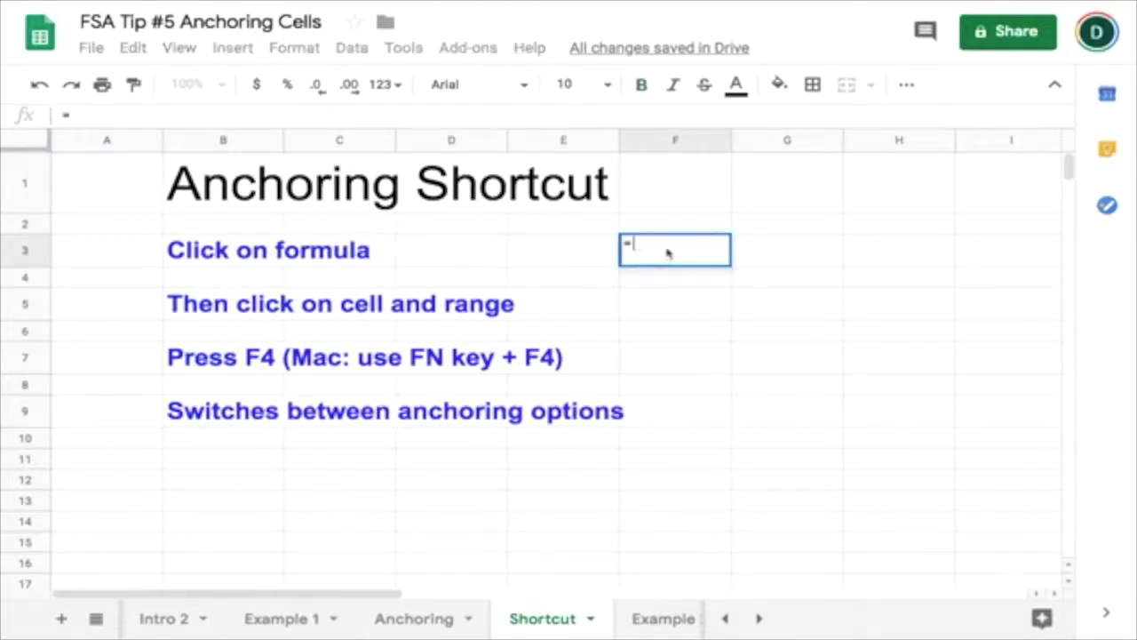
{"action": "type", "text": "B2"}
{"action": "key", "text": "Return"}
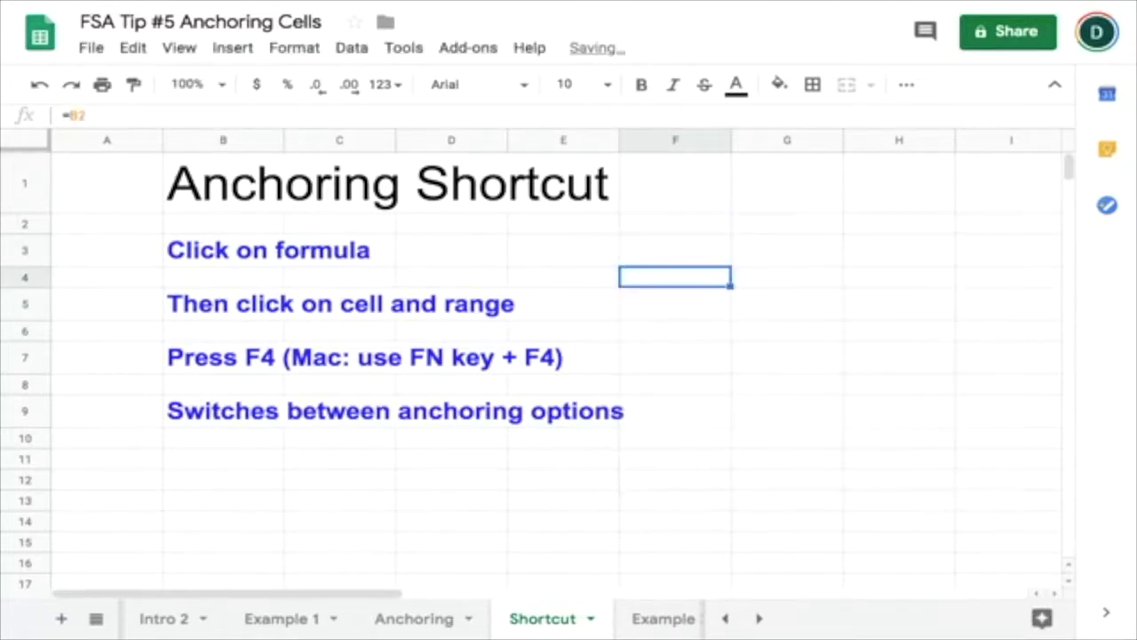
{"action": "key", "text": "Up"}
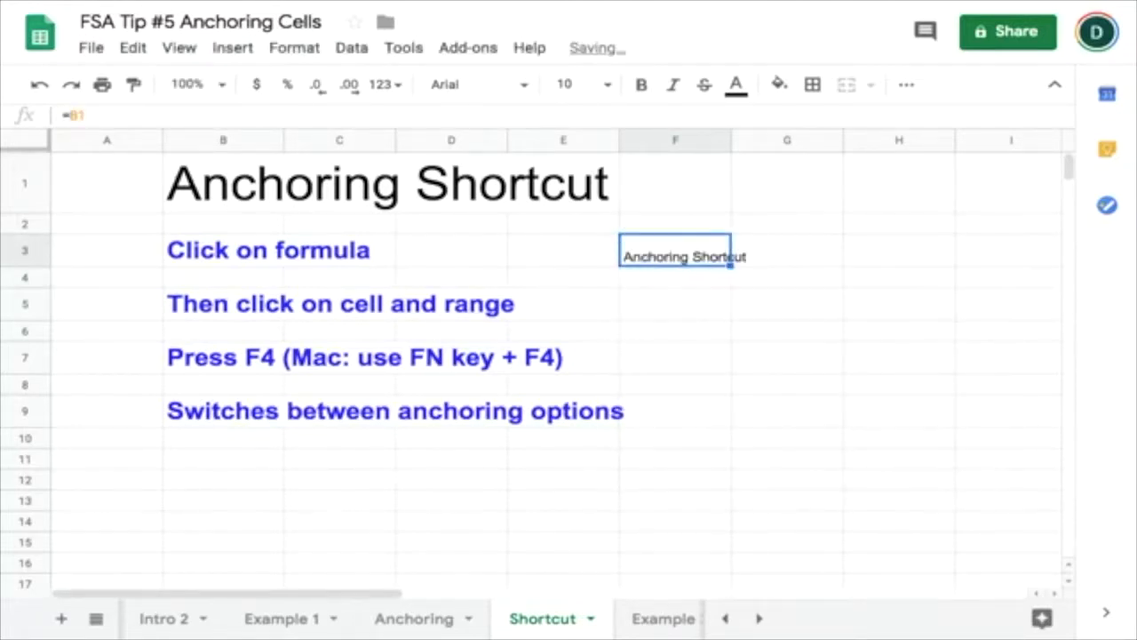
{"action": "left_click", "coordinate": [225, 200]}
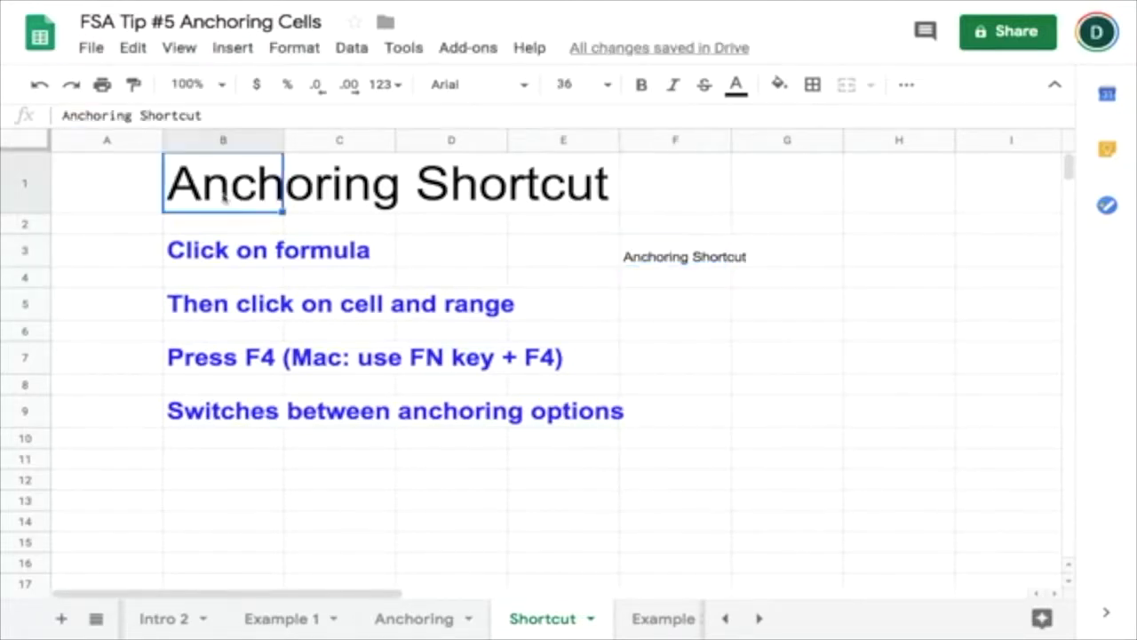
Cycle the B1 reference in the F3 formula through the anchoring options.
{"action": "double_click", "coordinate": [658, 266]}
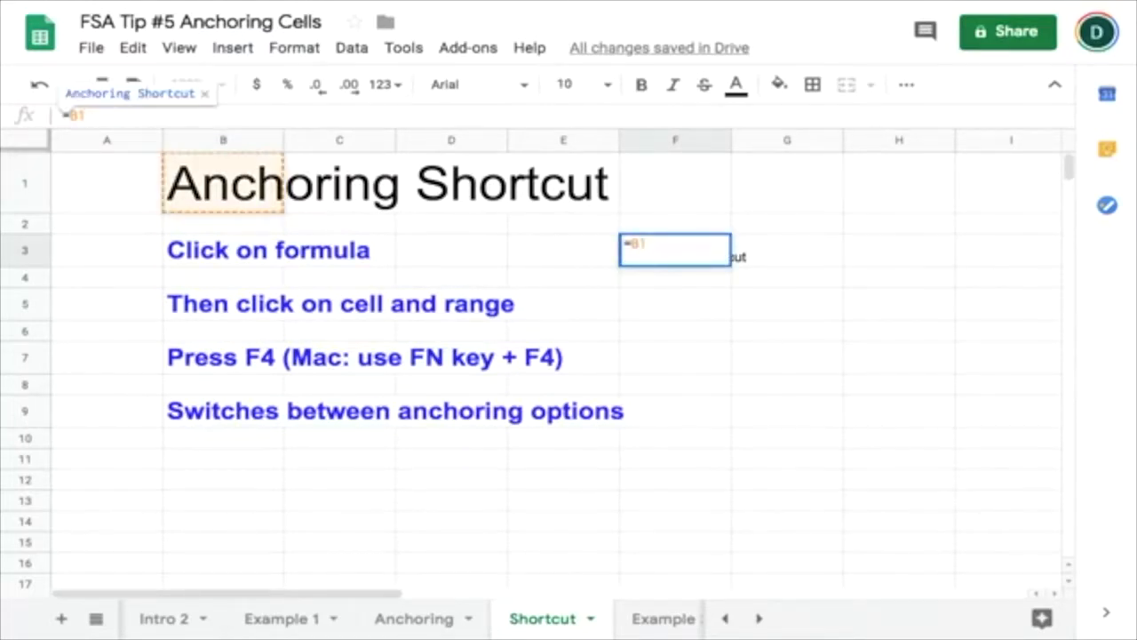
{"action": "key", "text": "F4"}
{"action": "key", "text": "F4"}
{"action": "key", "text": "F4"}
{"action": "key", "text": "F4"}
Open the Example 2 sheet and look over the weights in column A and the prices per pound in B4:E4.
{"action": "left_click", "coordinate": [665, 619]}
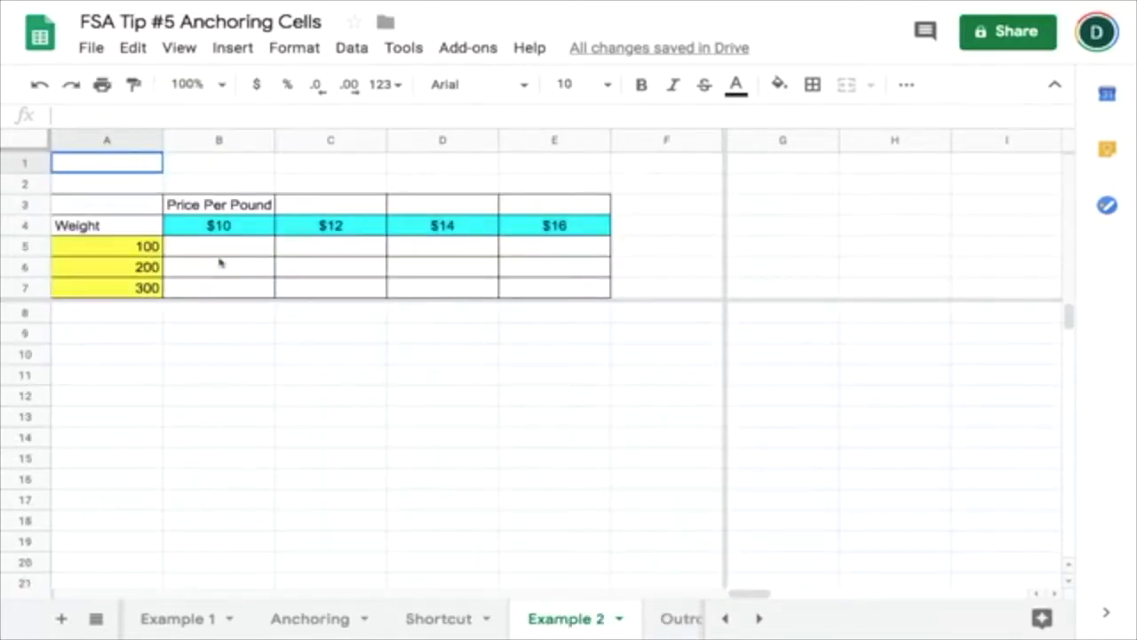
{"action": "left_click", "coordinate": [120, 249]}
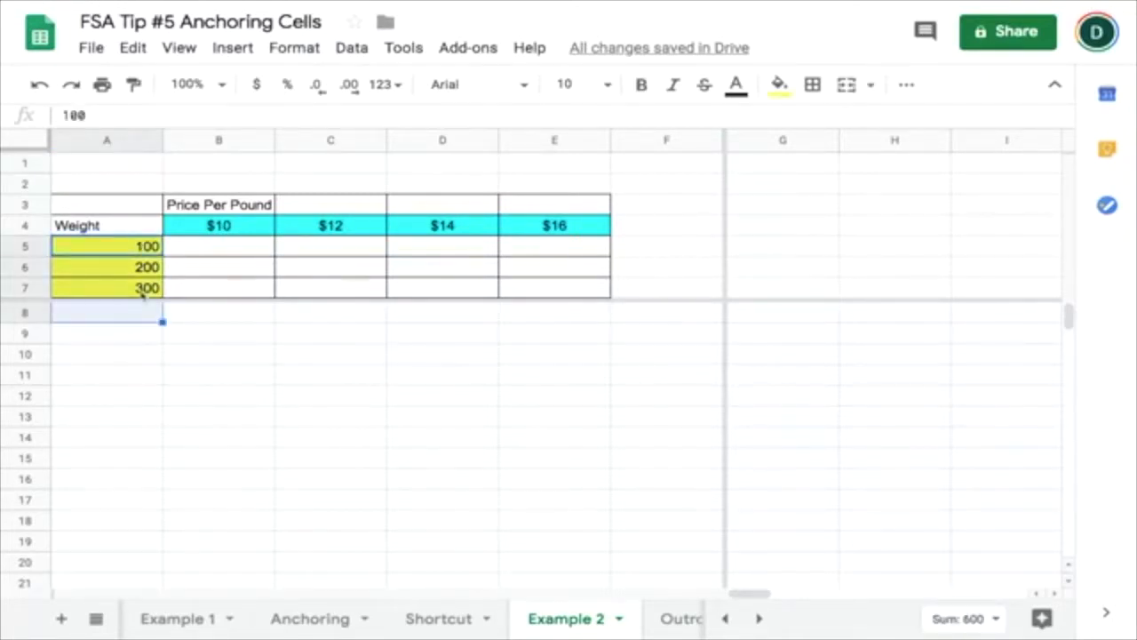
{"action": "left_click", "coordinate": [182, 231]}
{"action": "key", "text": "shift+Right"}
{"action": "key", "text": "shift+Right"}
{"action": "key", "text": "shift+Right"}
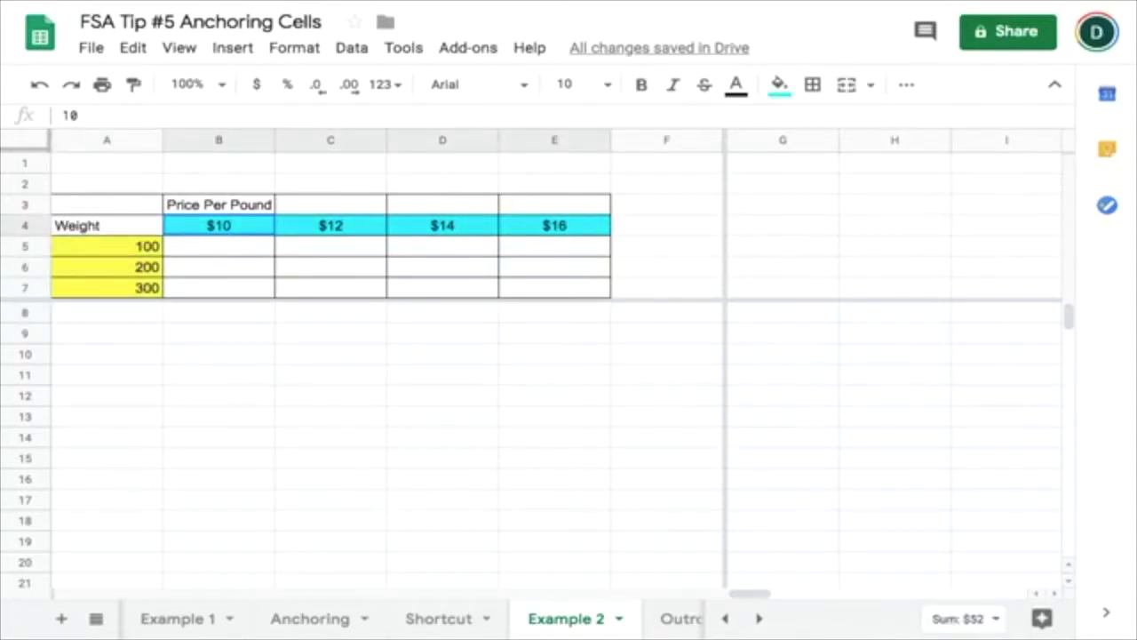
Enter the formula =A5*B4 in cell B5 to multiply the first weight by the first price per pound.
{"action": "left_click", "coordinate": [236, 253]}
{"action": "type", "text": "="}
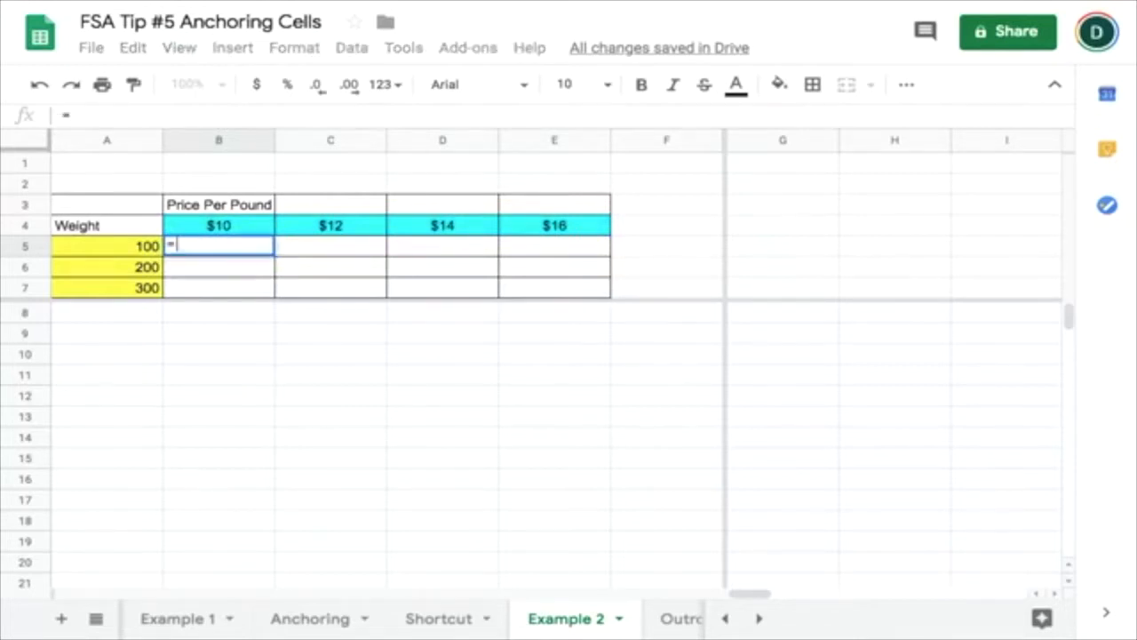
{"action": "left_click", "coordinate": [113, 252]}
{"action": "type", "text": "*"}
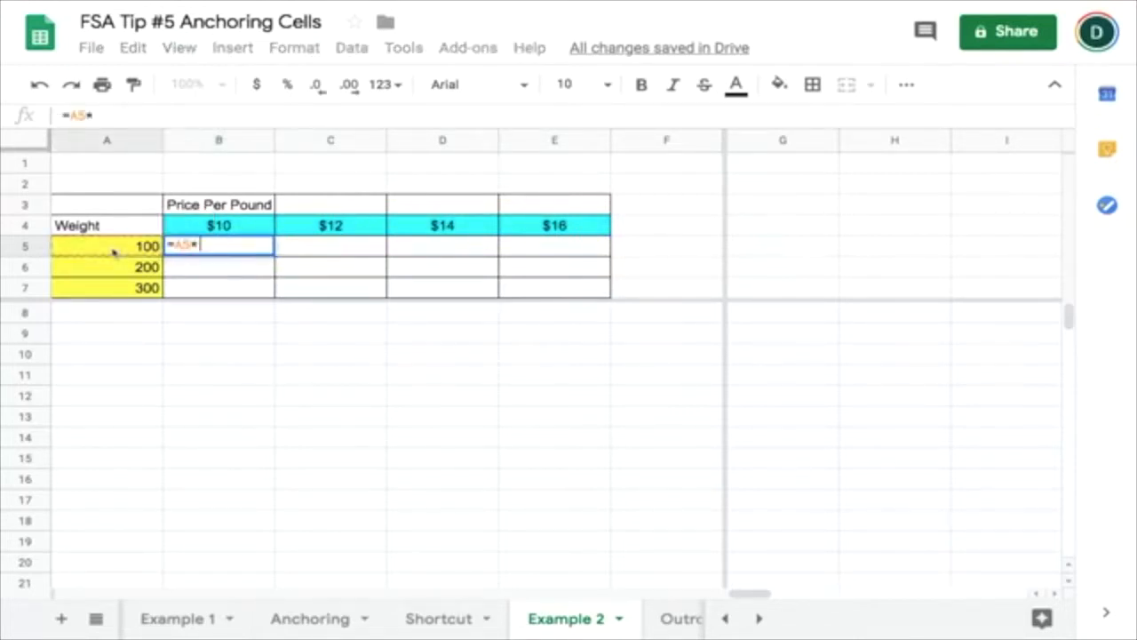
{"action": "left_click", "coordinate": [211, 232]}
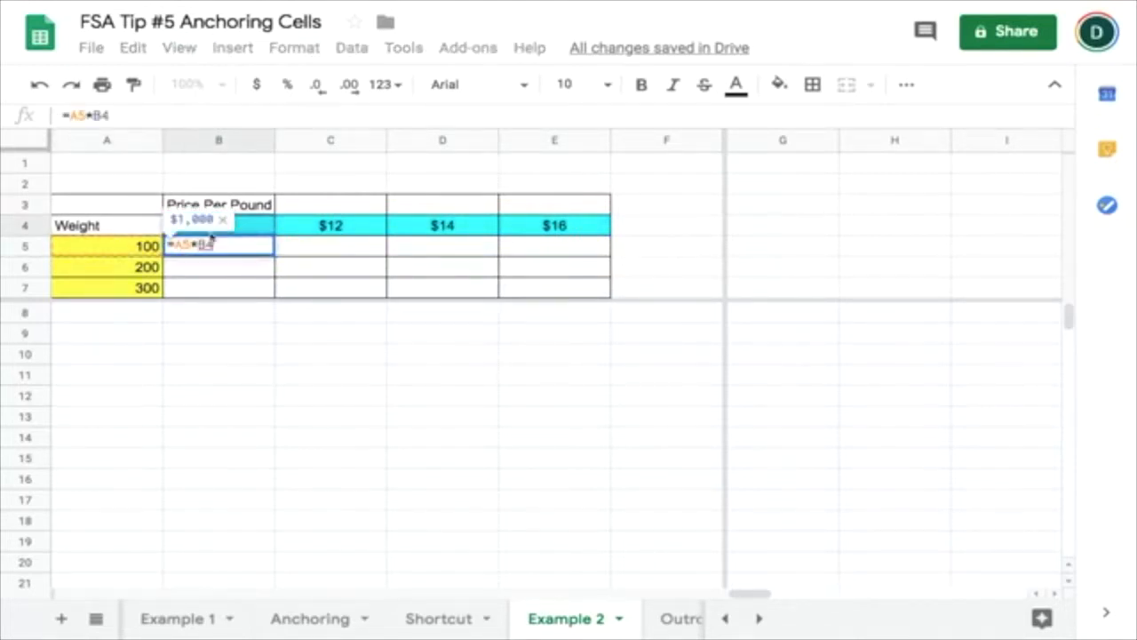
{"action": "key", "text": "Return"}
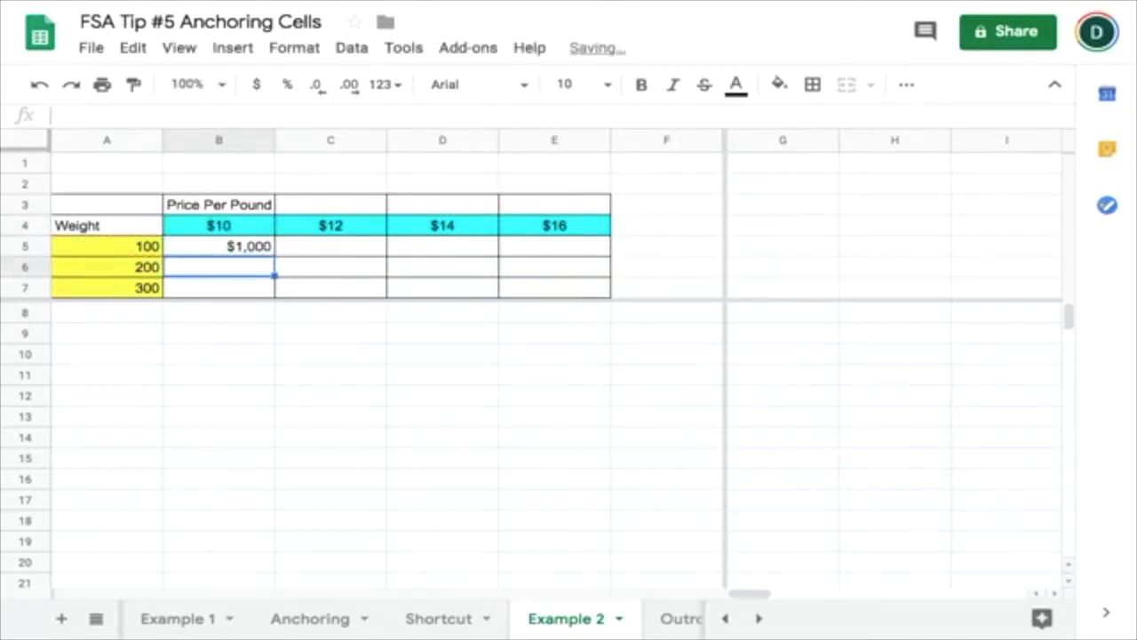
Fill the unanchored B5 formula across to E5 and check which cells the copies in C5 and D5 refer to.
{"action": "left_click", "coordinate": [245, 251]}
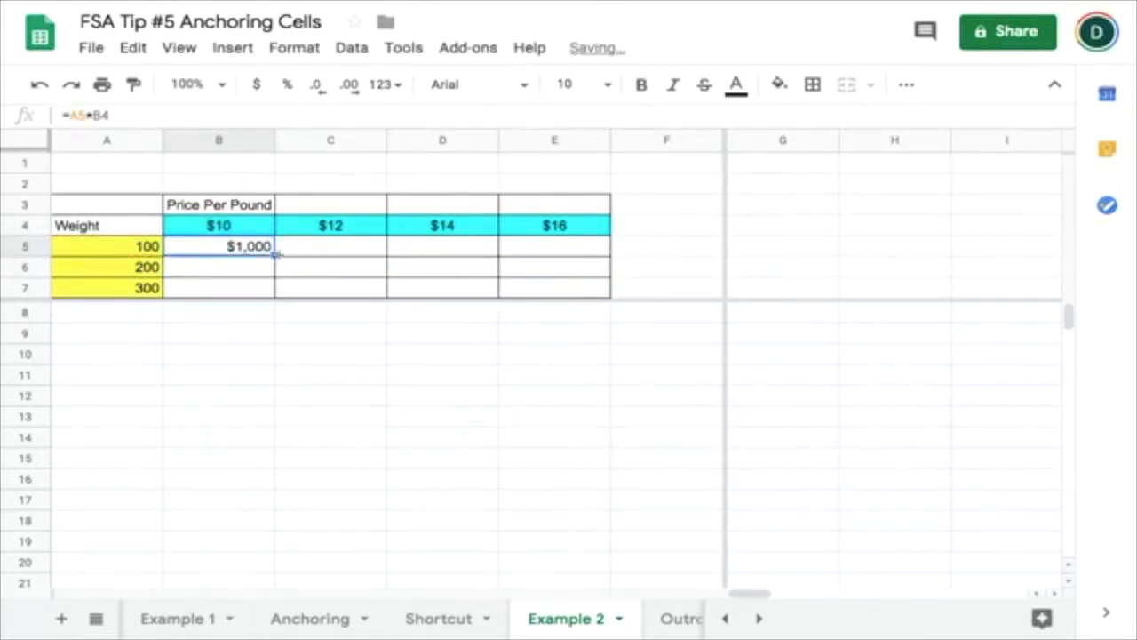
{"action": "left_click_drag", "start_coordinate": [274, 256], "coordinate": [569, 251]}
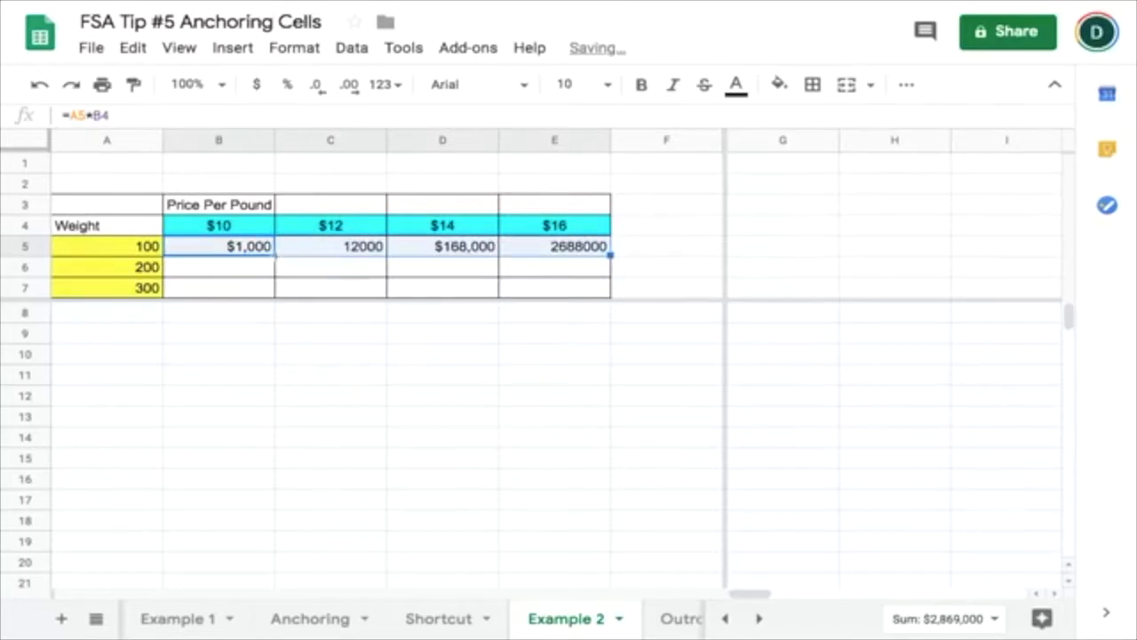
{"action": "left_click", "coordinate": [377, 258]}
{"action": "double_click", "coordinate": [361, 256]}
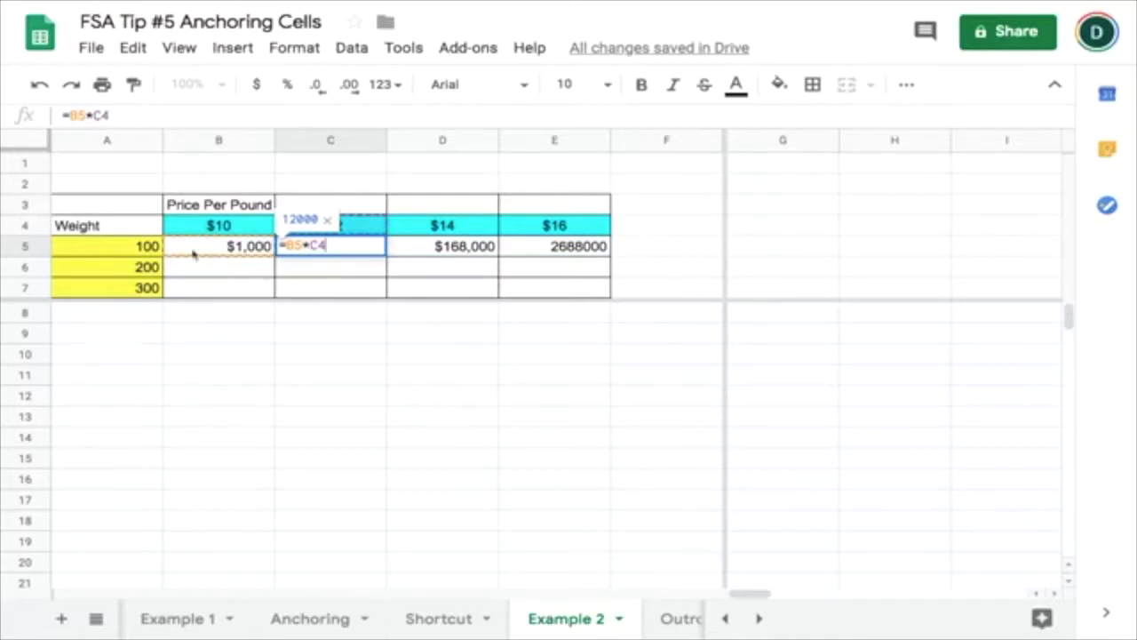
{"action": "key", "text": "Escape"}
{"action": "left_click", "coordinate": [344, 222]}
{"action": "left_click", "coordinate": [434, 251]}
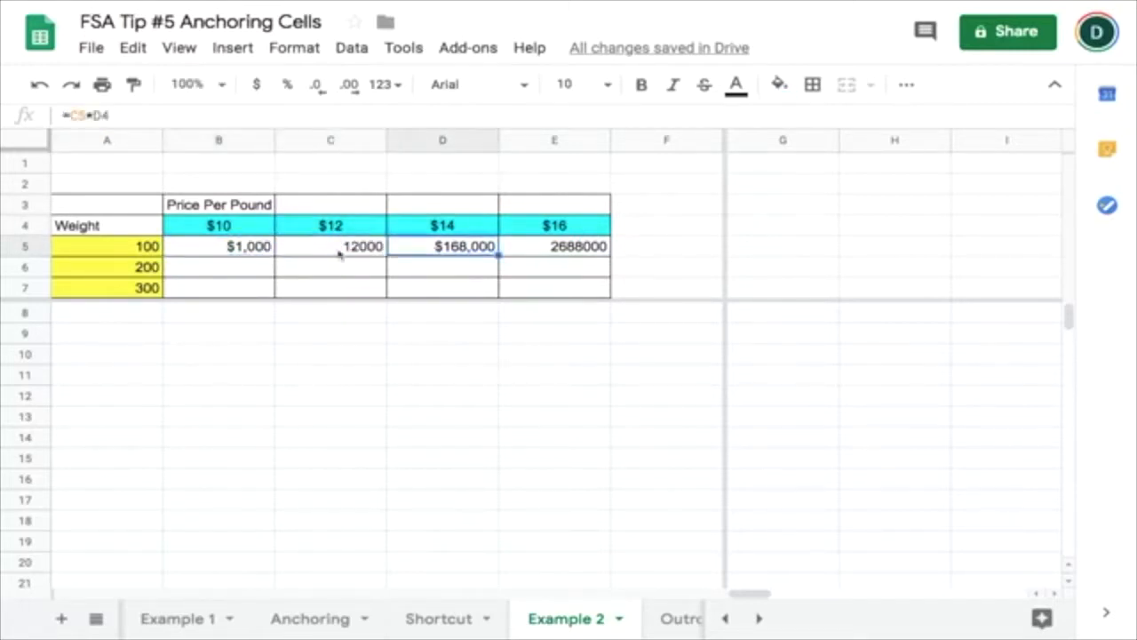
{"action": "left_click", "coordinate": [453, 229]}
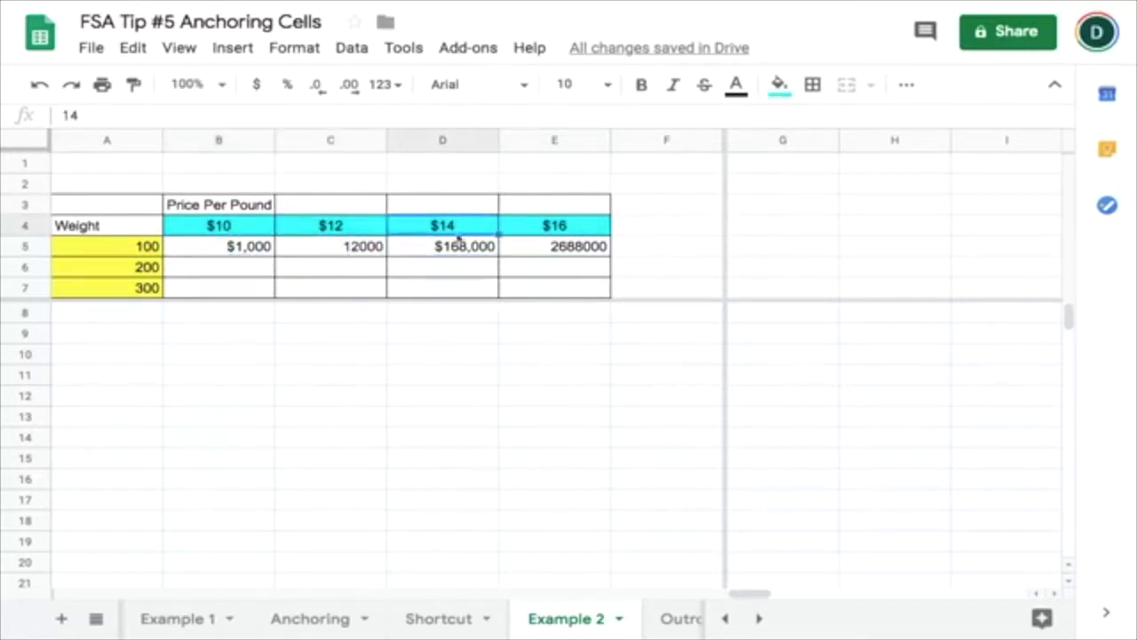
Change the B5 formula to =$A5*B$4 so the weight column and the price row are anchored.
{"action": "left_click", "coordinate": [247, 255]}
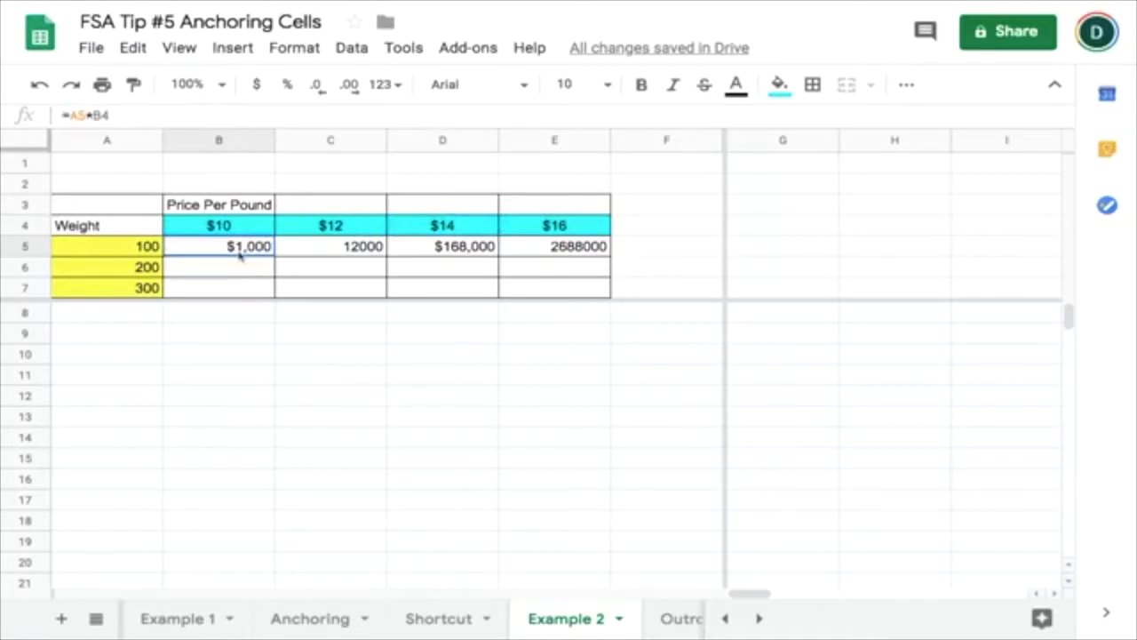
{"action": "left_click", "coordinate": [73, 117]}
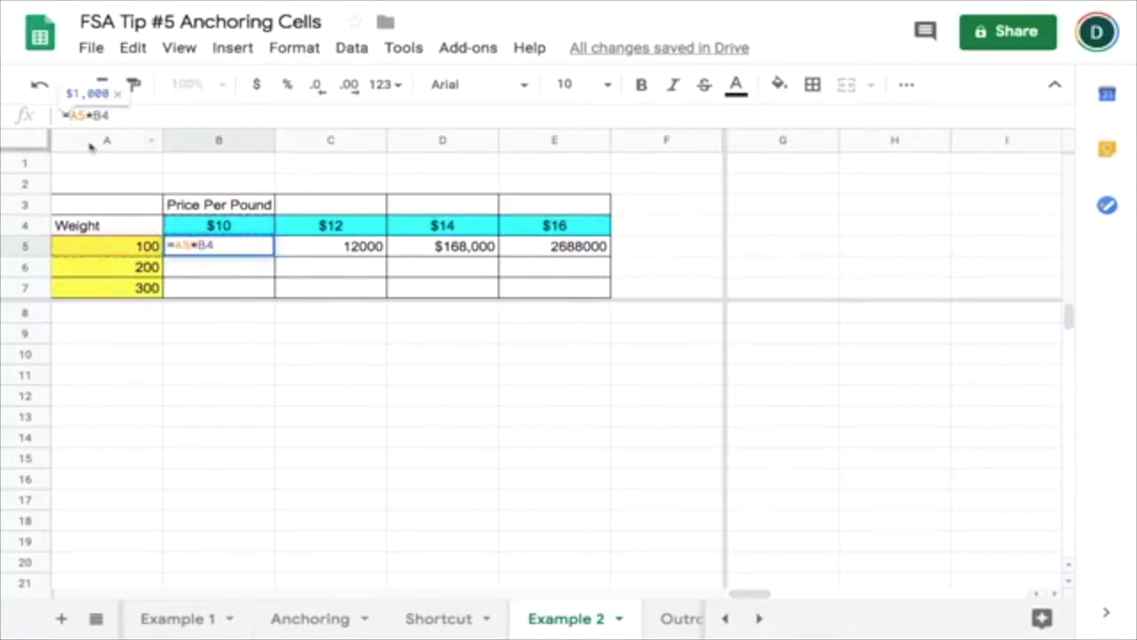
{"action": "type", "text": "$A5*B"}
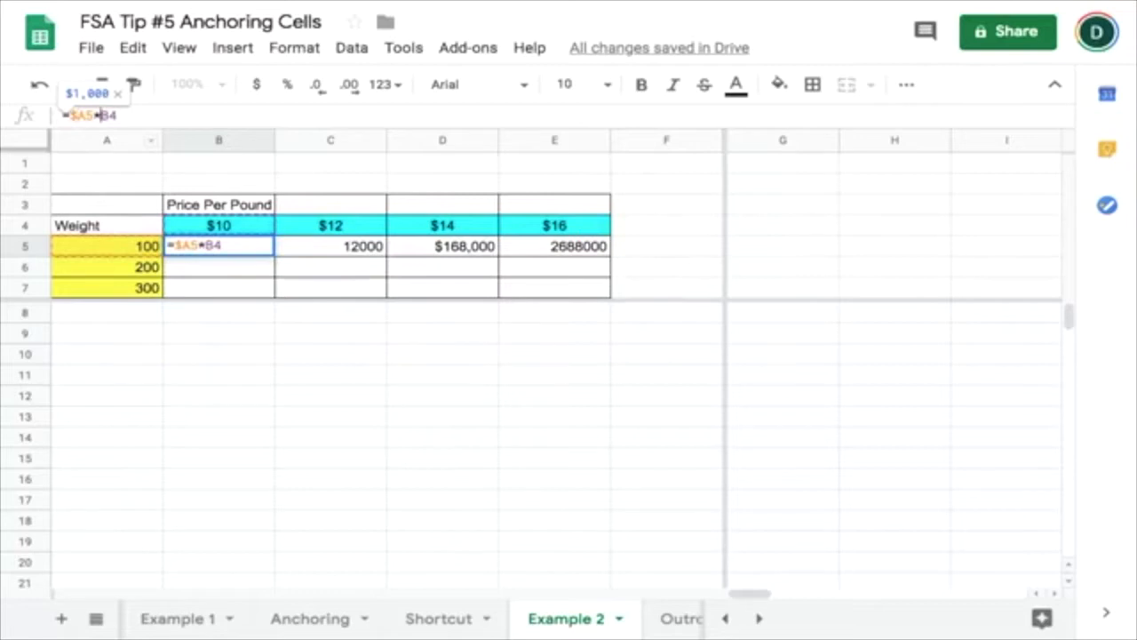
{"action": "type", "text": "$"}
{"action": "key", "text": "Return"}
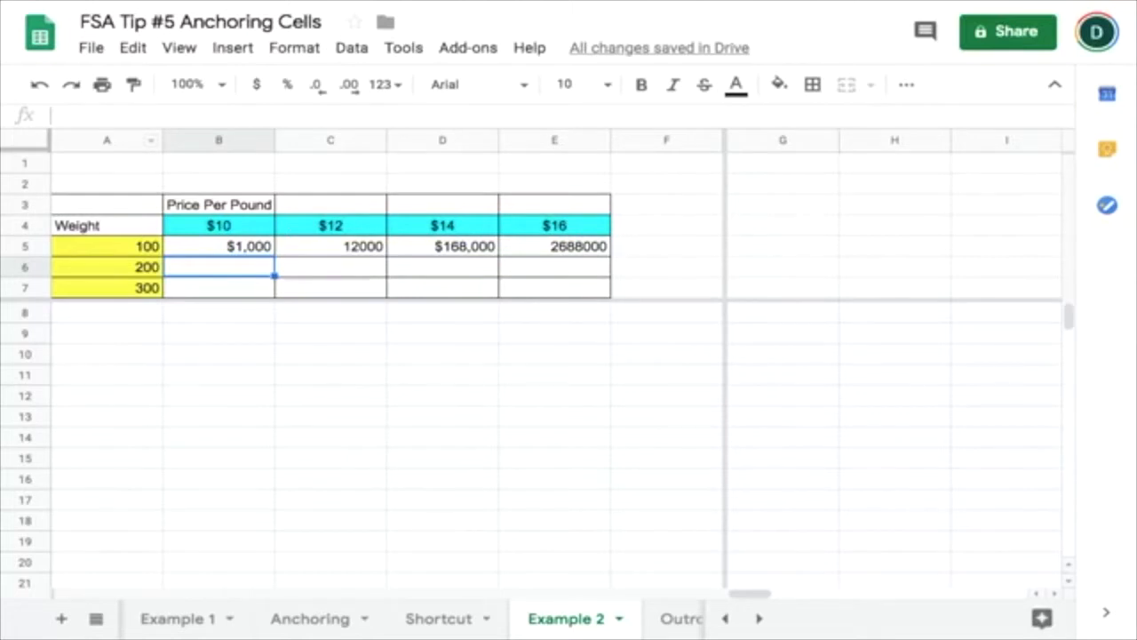
Copy the anchored B5 formula across to column E and down through row 7.
{"action": "key", "text": "Up"}
{"action": "key", "text": "ctrl+c"}
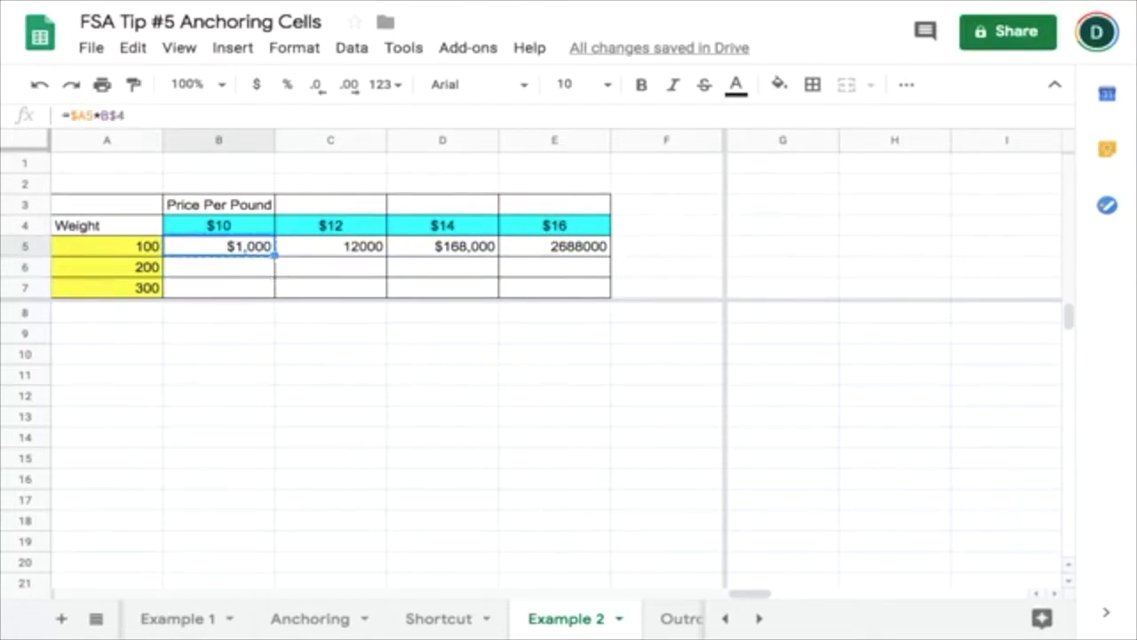
{"action": "left_click", "coordinate": [537, 253], "text": "shift"}
{"action": "key", "text": "ctrl+v"}
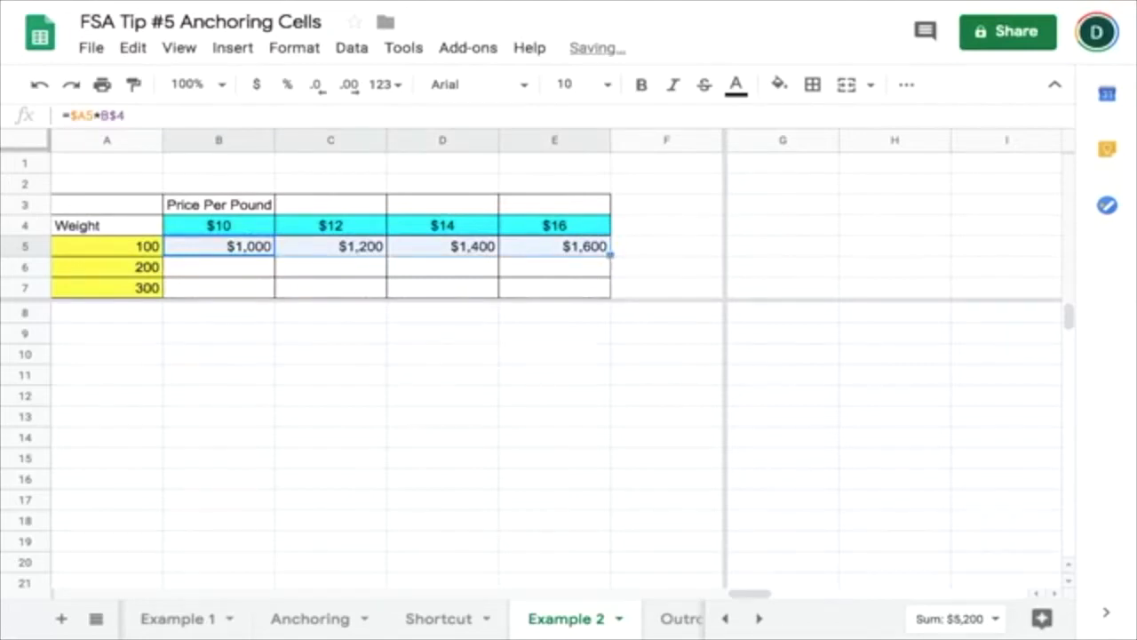
{"action": "key", "text": "shift+Down"}
{"action": "key", "text": "shift+Down"}
{"action": "key", "text": "ctrl+v"}
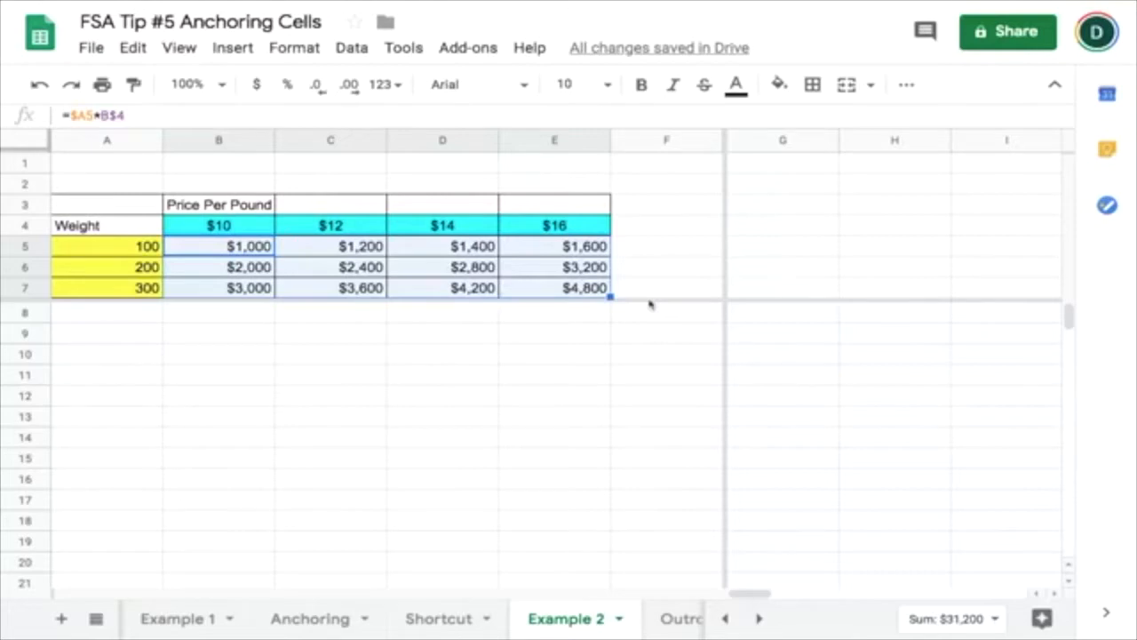
Check the E7 formula against the weight in A7 and the price in E4.
{"action": "left_click", "coordinate": [582, 296]}
{"action": "left_click", "coordinate": [151, 289]}
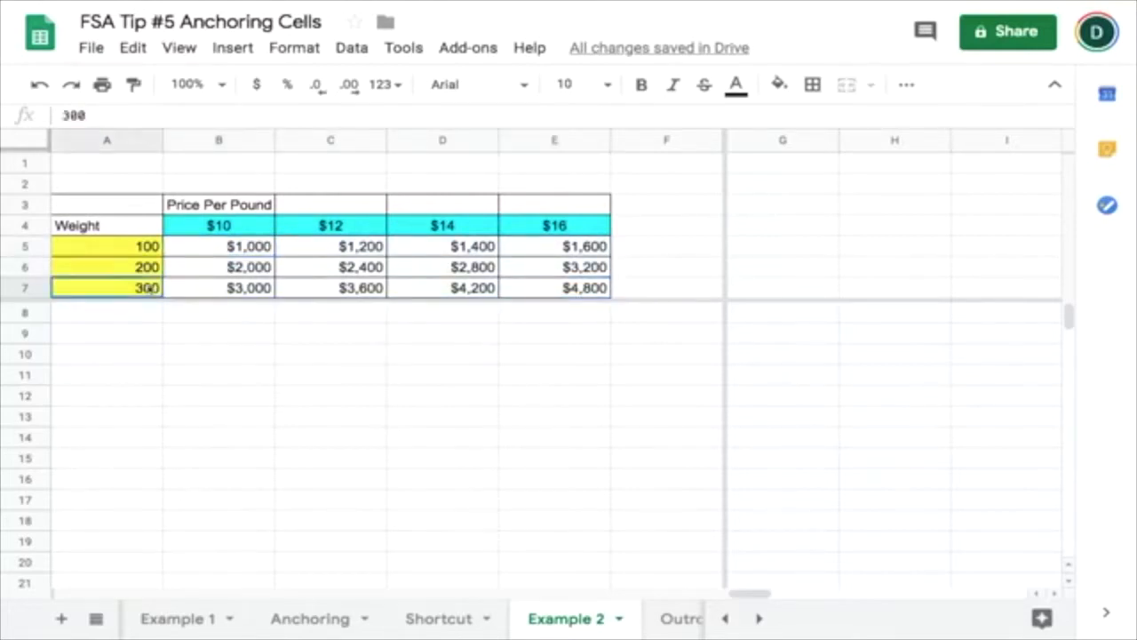
{"action": "left_click", "coordinate": [560, 228]}
{"action": "left_click", "coordinate": [585, 287]}
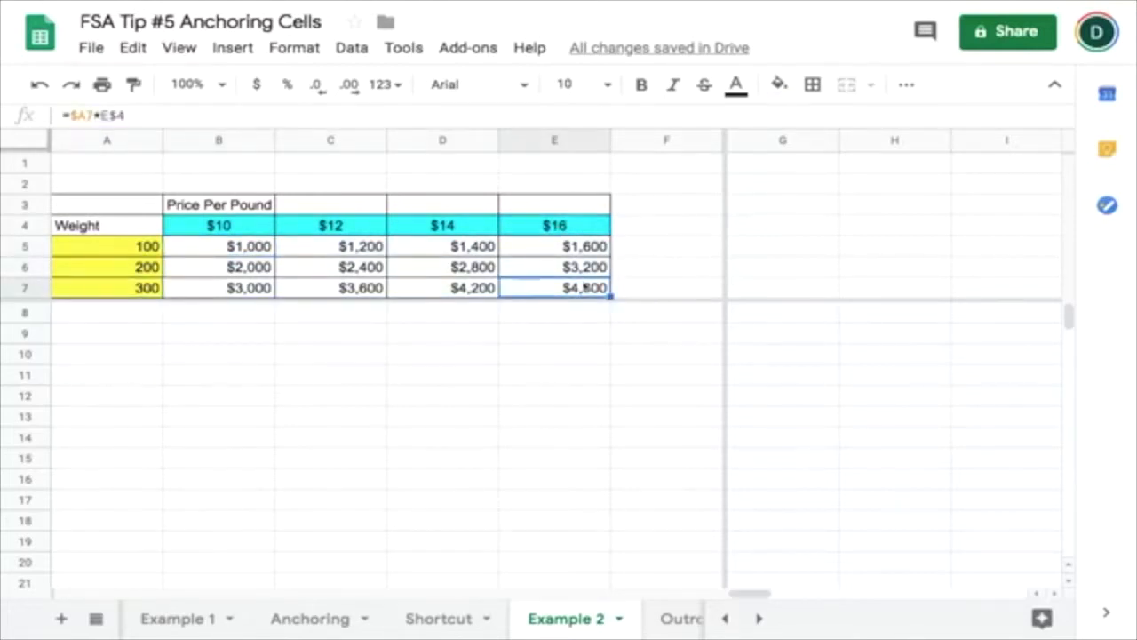
{"action": "left_click", "coordinate": [89, 117]}
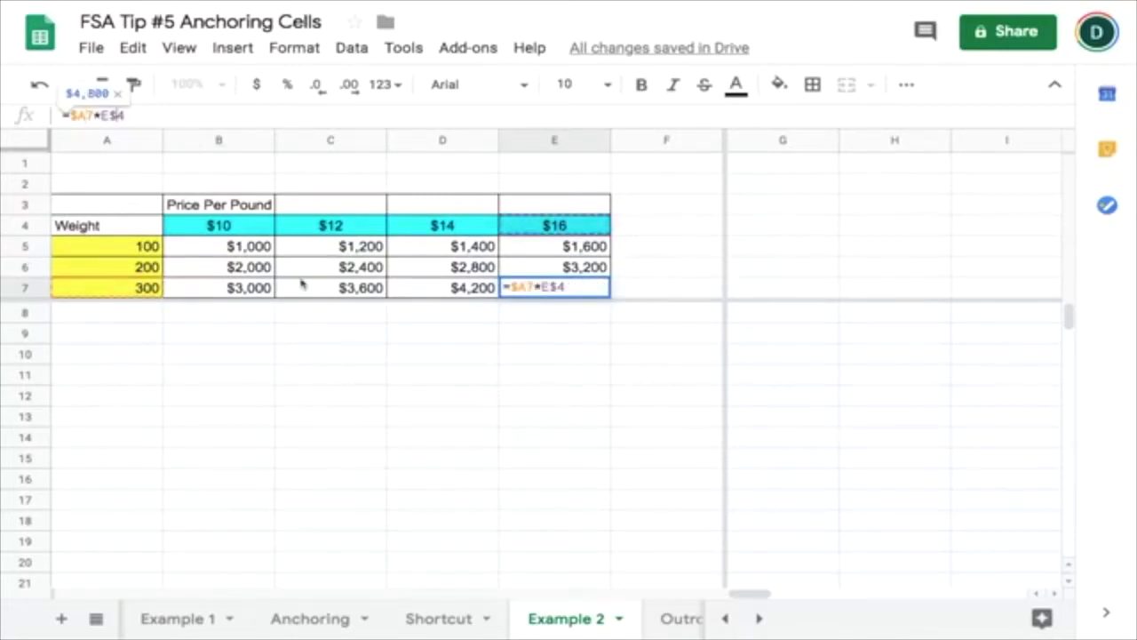
{"action": "left_click", "coordinate": [327, 302]}
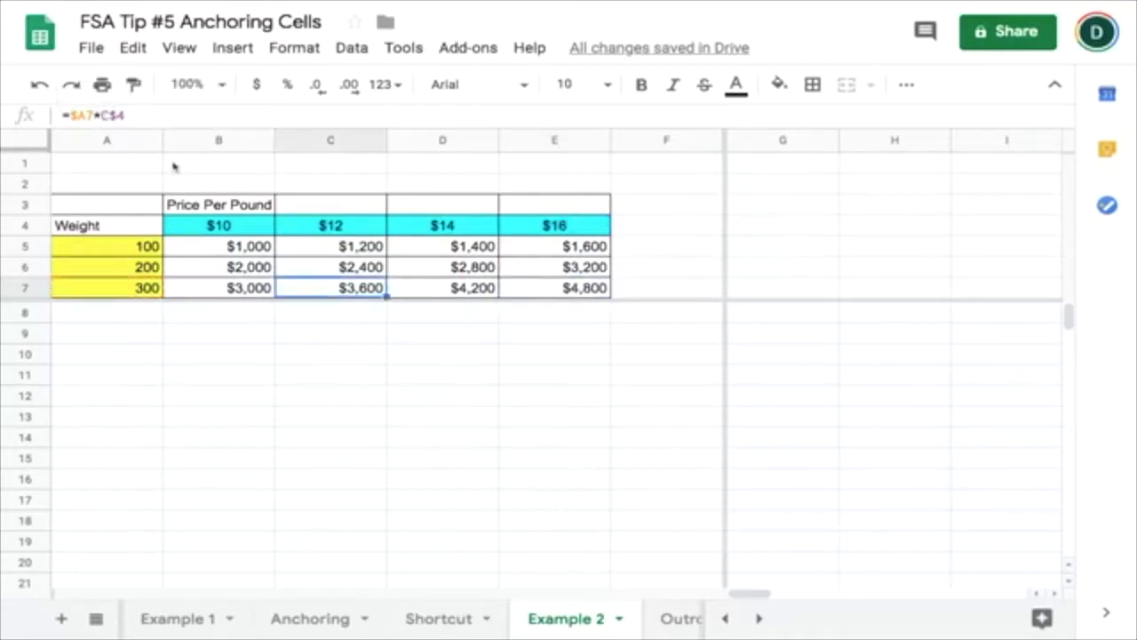
Insert two columns to the left of column B and one row above row 5.
{"action": "right_click", "coordinate": [192, 139]}
{"action": "left_click", "coordinate": [274, 229]}
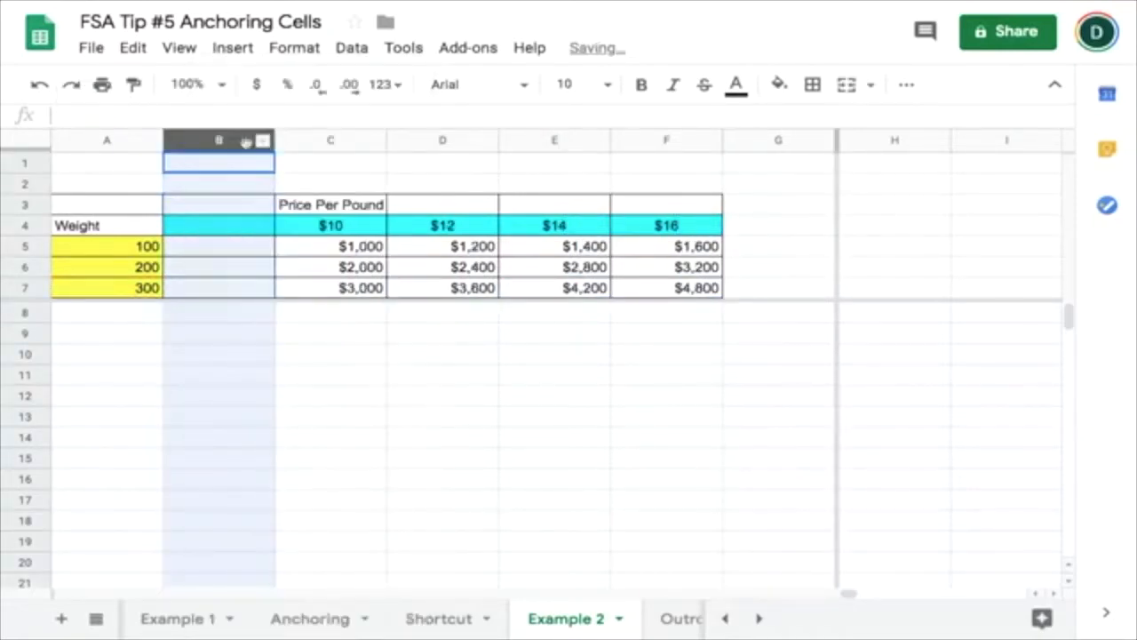
{"action": "right_click", "coordinate": [224, 140]}
{"action": "left_click", "coordinate": [282, 229]}
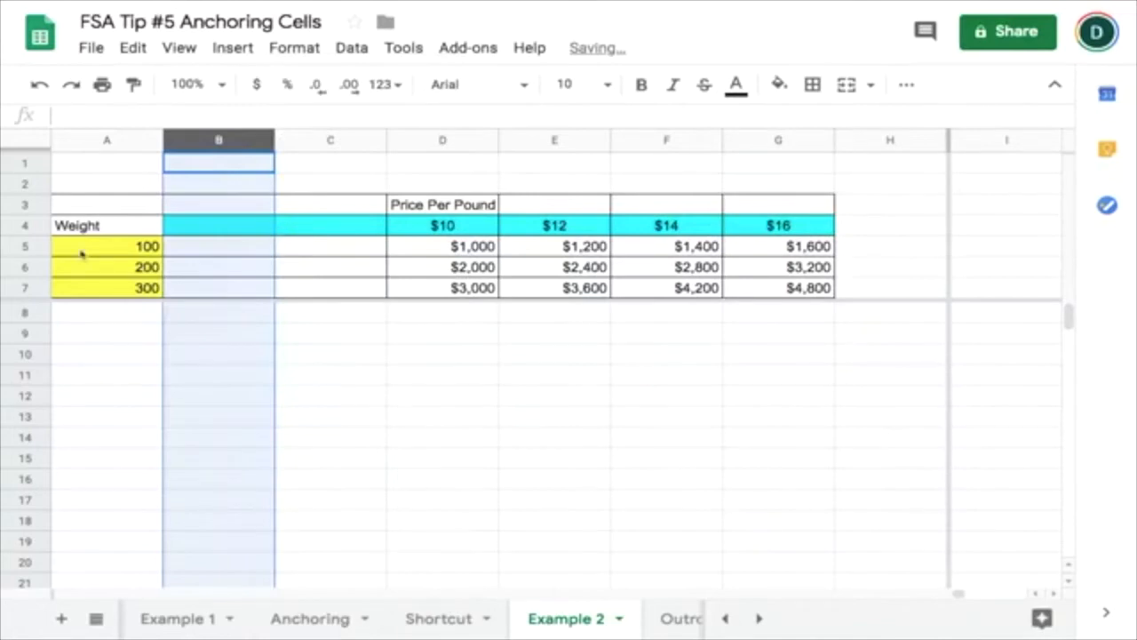
{"action": "right_click", "coordinate": [25, 247]}
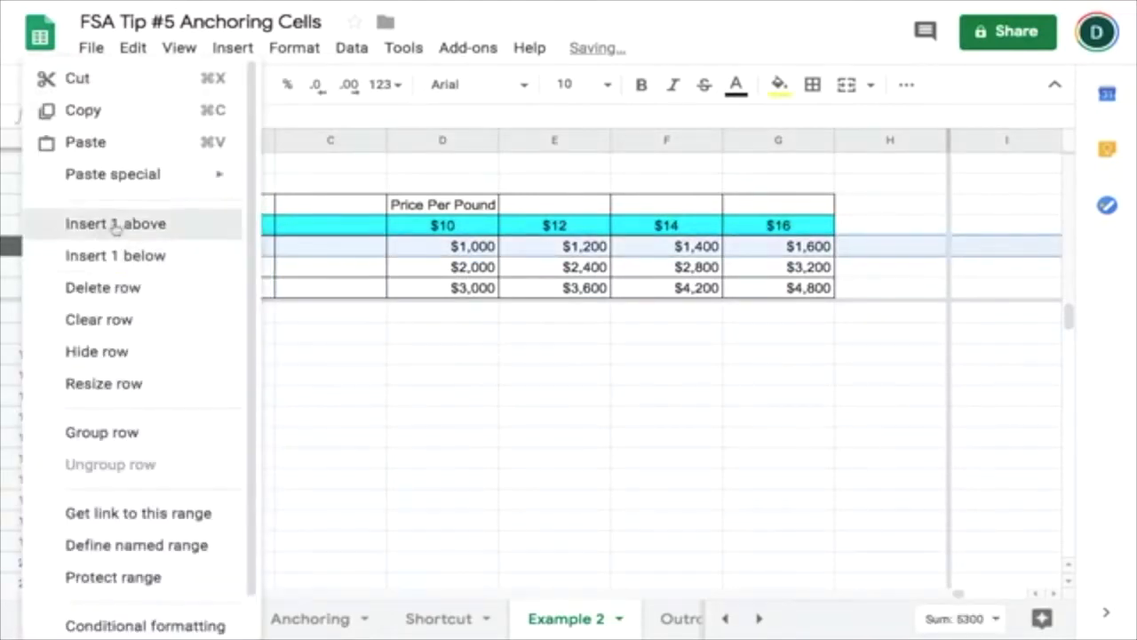
{"action": "left_click", "coordinate": [112, 223]}
Inspect the cell references in the D6 formula following the column and row insertions.
{"action": "left_click", "coordinate": [458, 267]}
{"action": "double_click", "coordinate": [457, 267]}
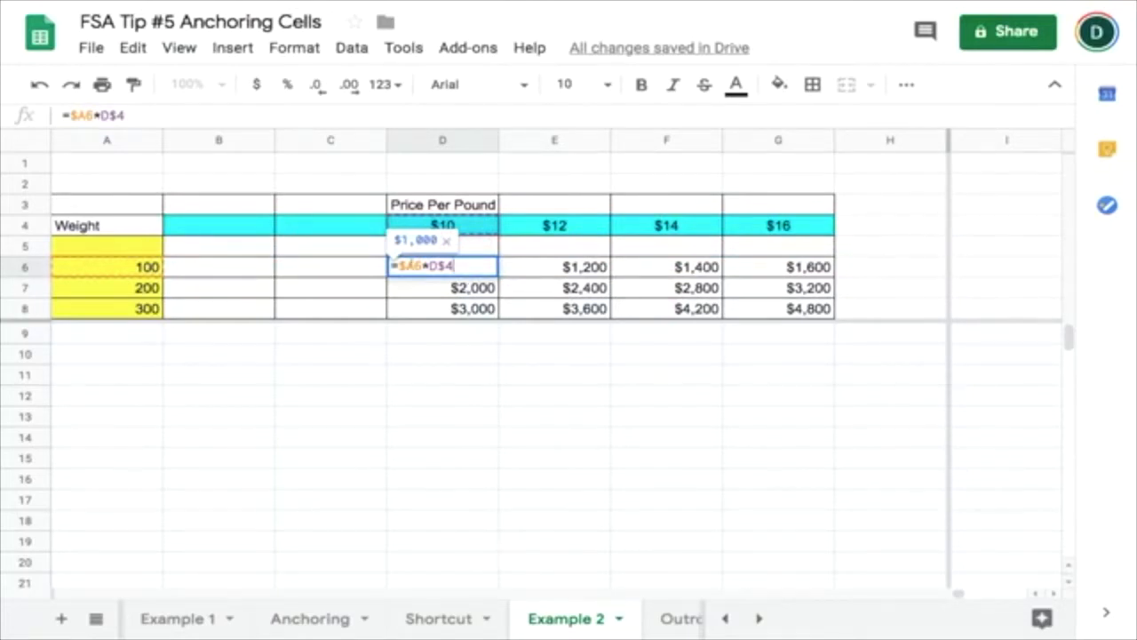
{"action": "left_click", "coordinate": [348, 287]}
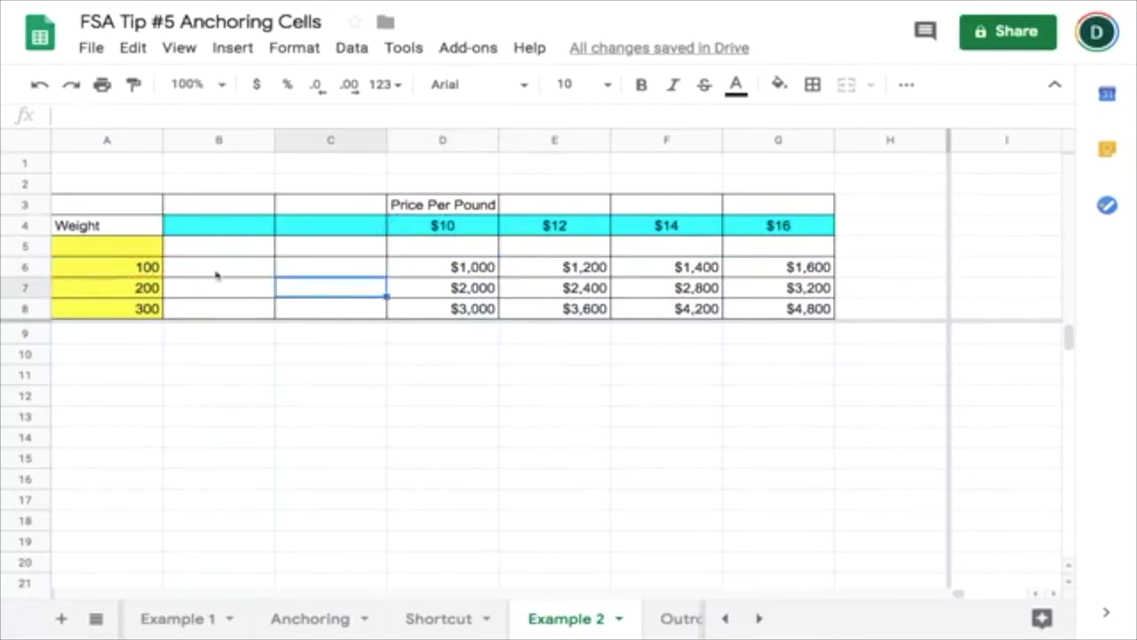
Copy the weight 100 from A6 into B6 and clear A6.
{"action": "left_click", "coordinate": [144, 267]}
{"action": "key", "text": "ctrl+c"}
{"action": "key", "text": "Right"}
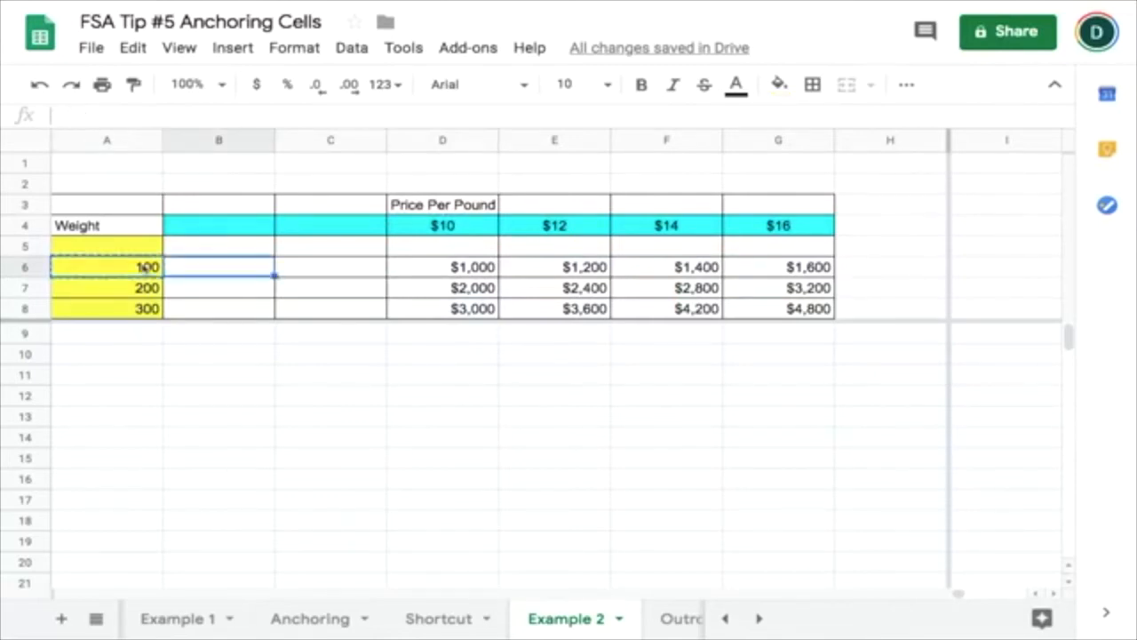
{"action": "key", "text": "ctrl+v"}
{"action": "key", "text": "Left"}
{"action": "key", "text": "Delete"}
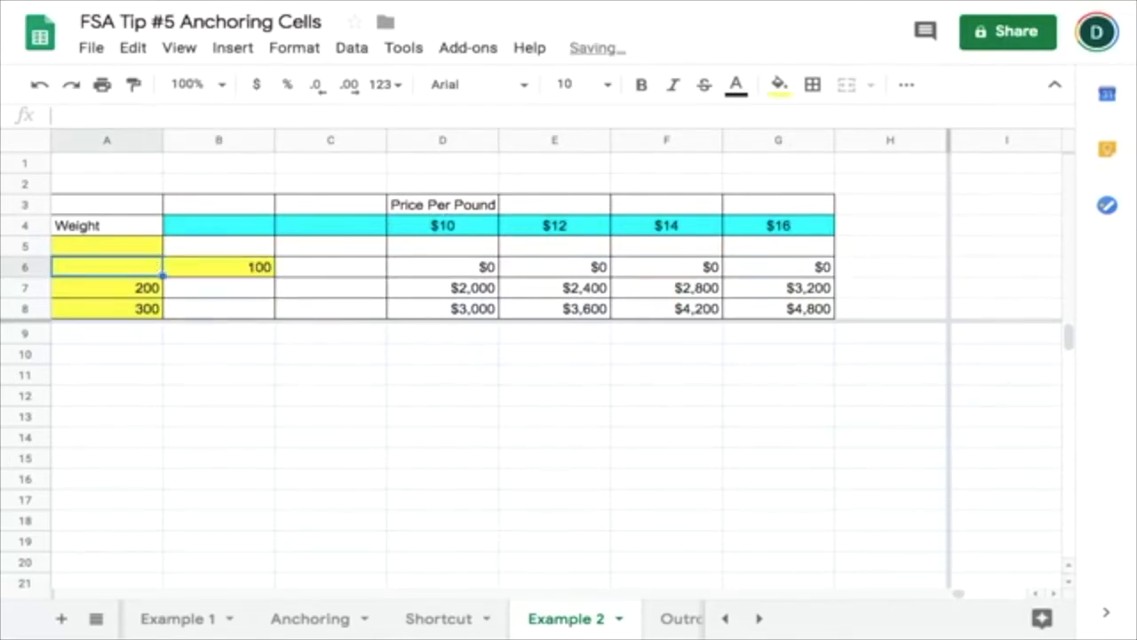
Examine which weight cell the D6 formula refers to and compare it with cell A6.
{"action": "left_click", "coordinate": [491, 268]}
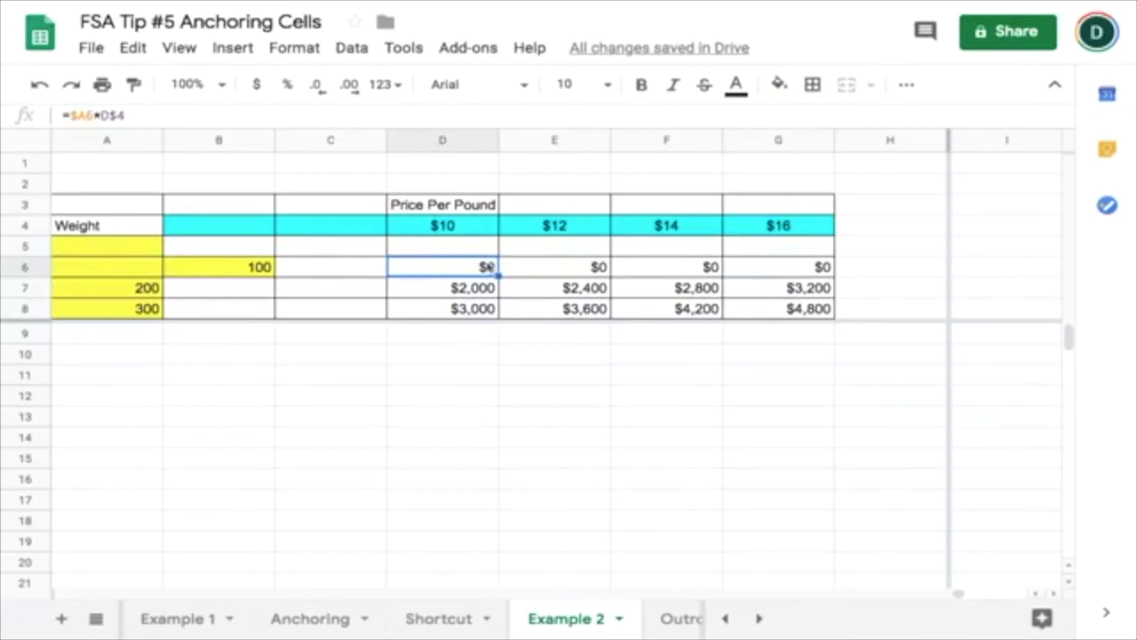
{"action": "left_click", "coordinate": [138, 271]}
{"action": "left_click", "coordinate": [452, 265]}
{"action": "double_click", "coordinate": [452, 266]}
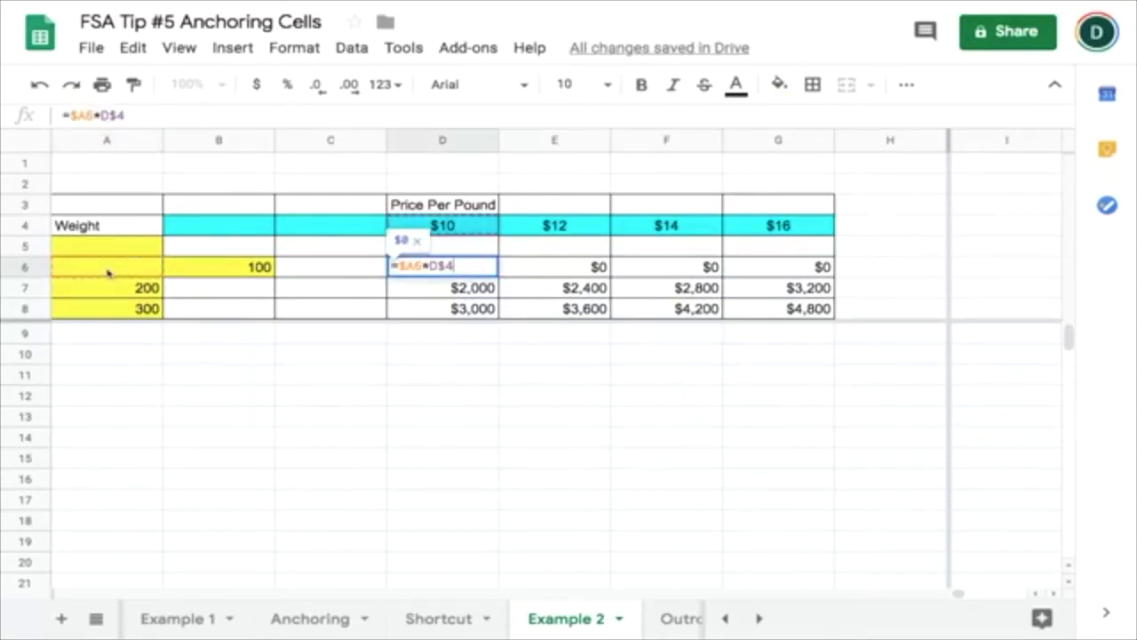
Close the D6 formula and undo the clearing of A6 and the paste into B6.
{"action": "left_click", "coordinate": [317, 299]}
{"action": "key", "text": "ctrl+z"}
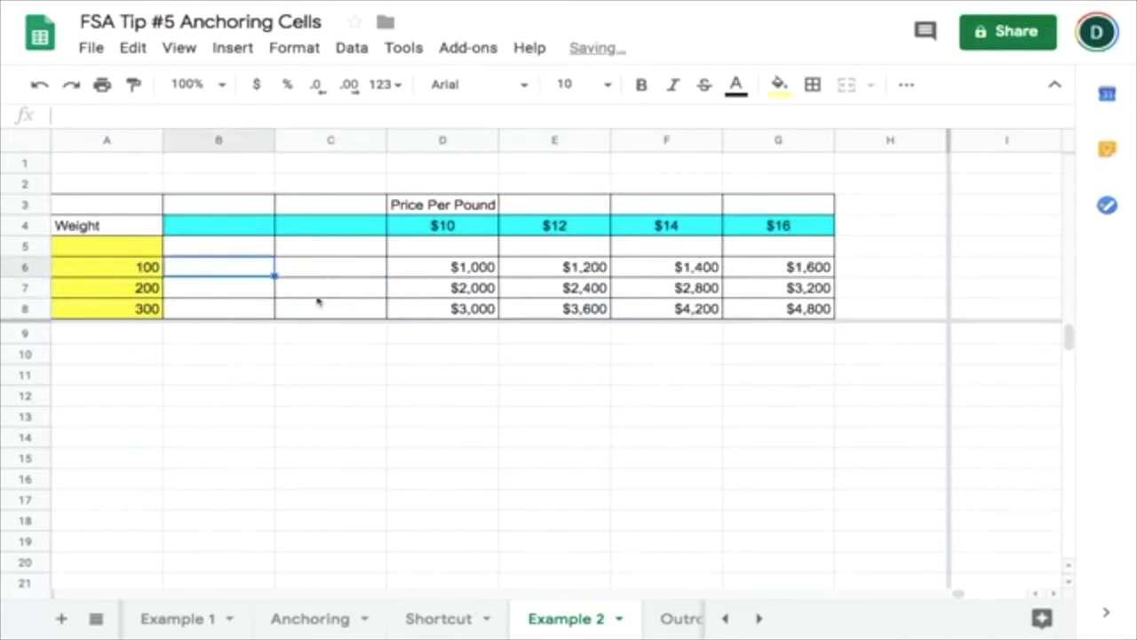
Move the weight 100 from A6 to B6 by cutting and pasting it.
{"action": "left_click", "coordinate": [145, 268]}
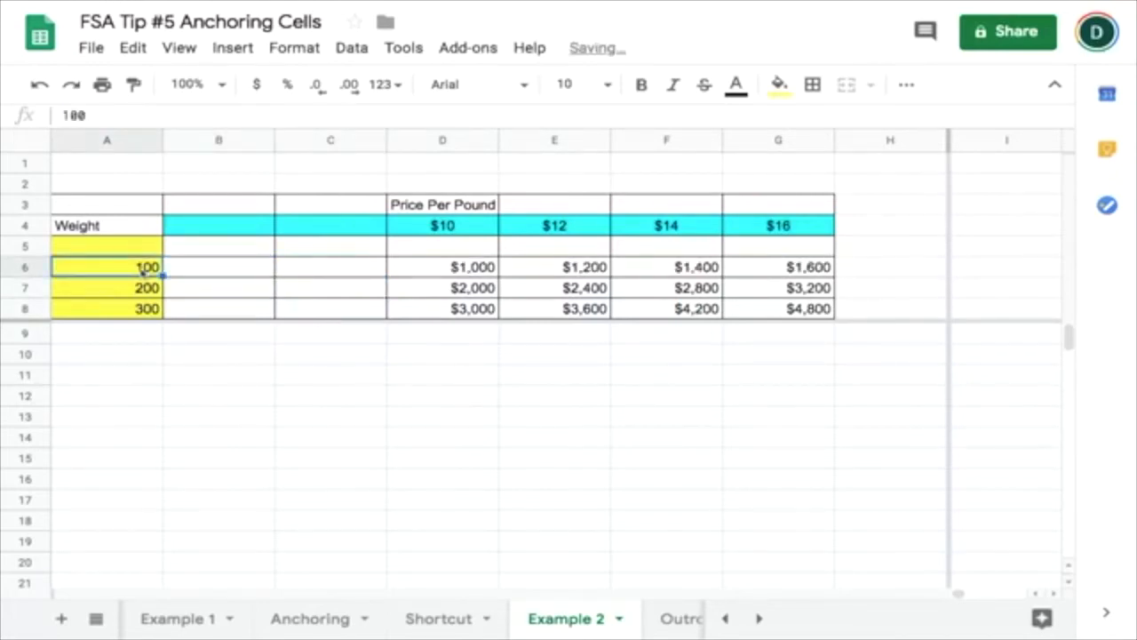
{"action": "key", "text": "ctrl+x"}
{"action": "left_click", "coordinate": [196, 272]}
{"action": "key", "text": "ctrl+v"}
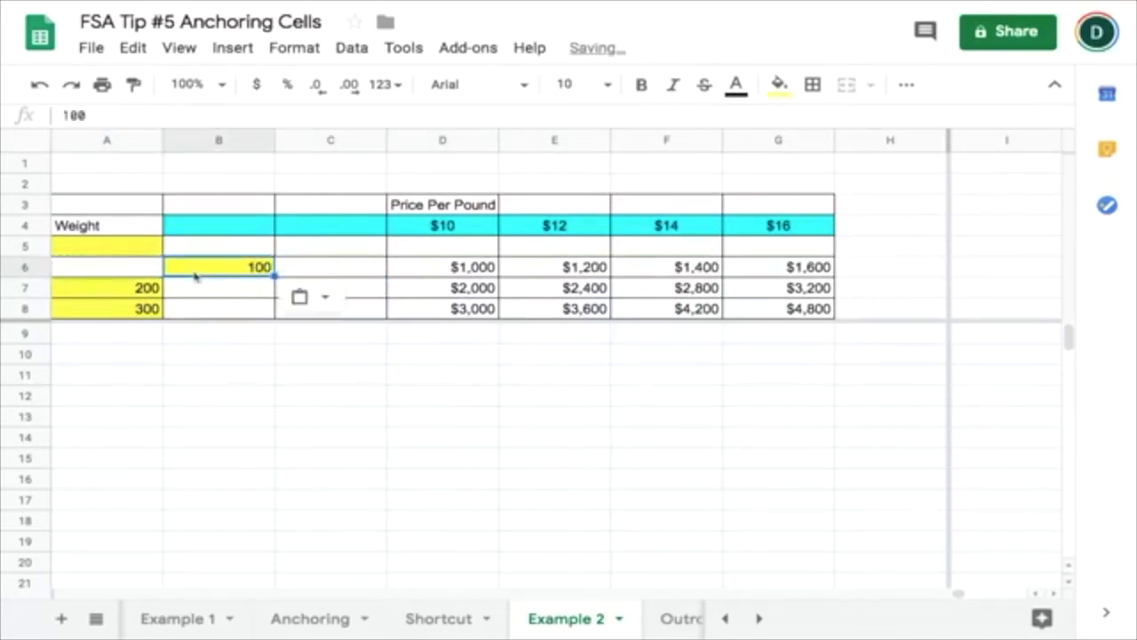
Inspect the references in the D6 formula following the weight's move to B6.
{"action": "left_click", "coordinate": [424, 269]}
{"action": "double_click", "coordinate": [457, 269]}
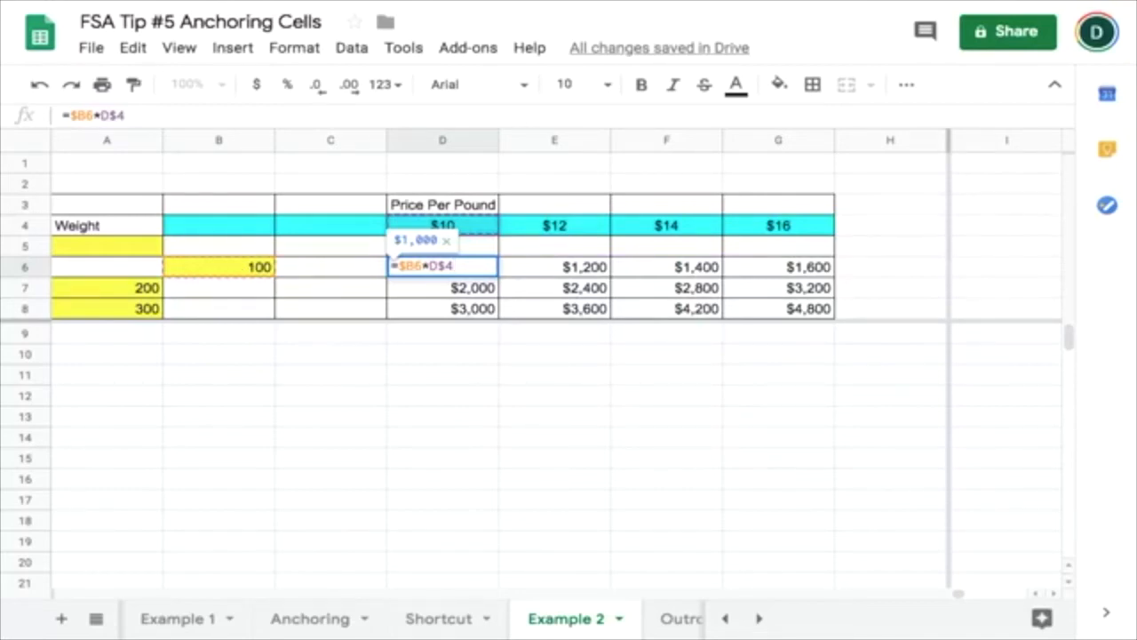
{"action": "left_click", "coordinate": [320, 287]}
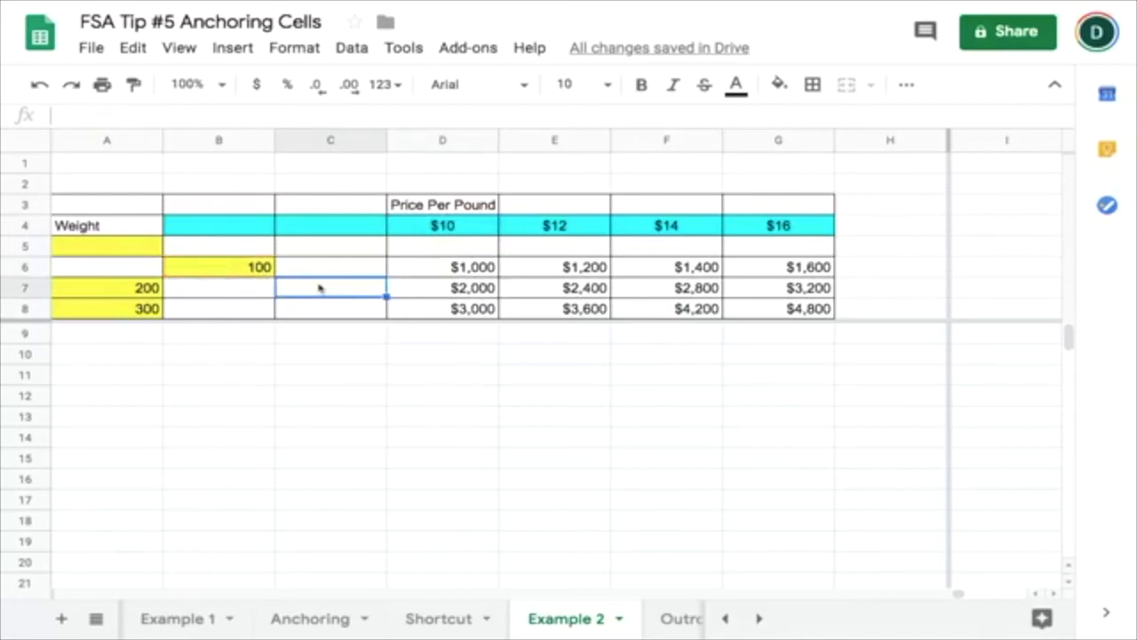